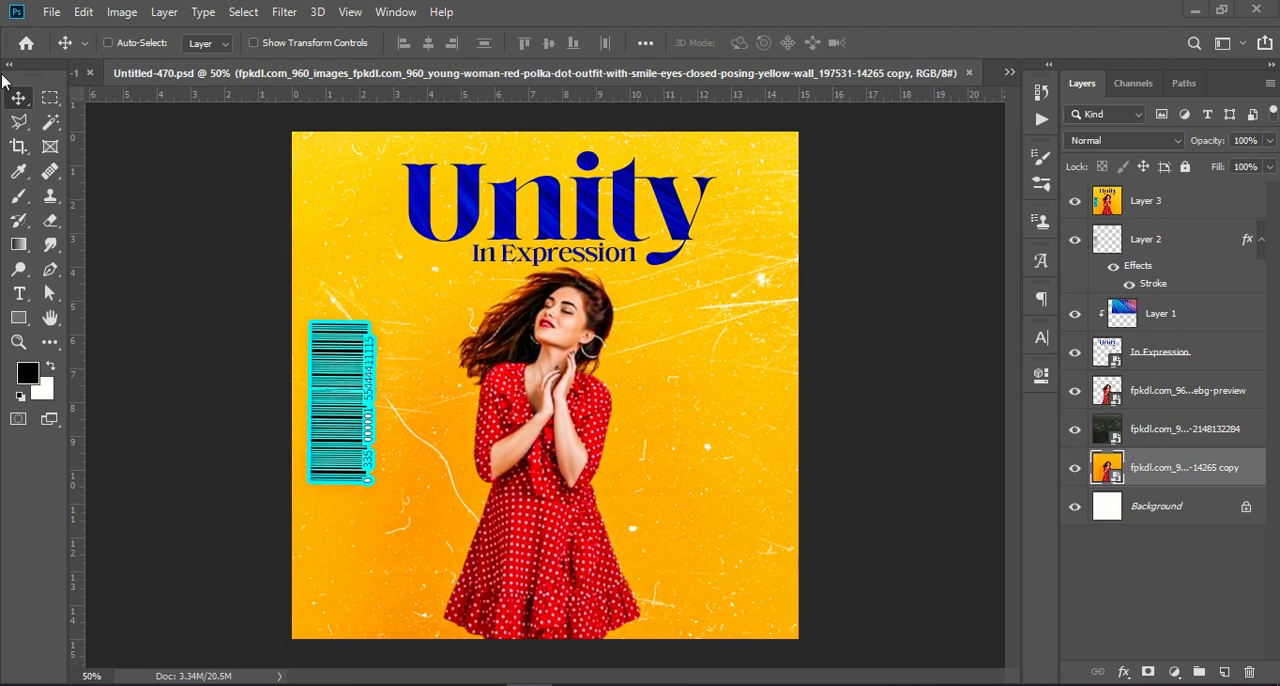
In the blank Untitled-1 document, place the embedded Downloads photo of the woman in a red polka-dot dress against a yellow wall
click(80, 73)
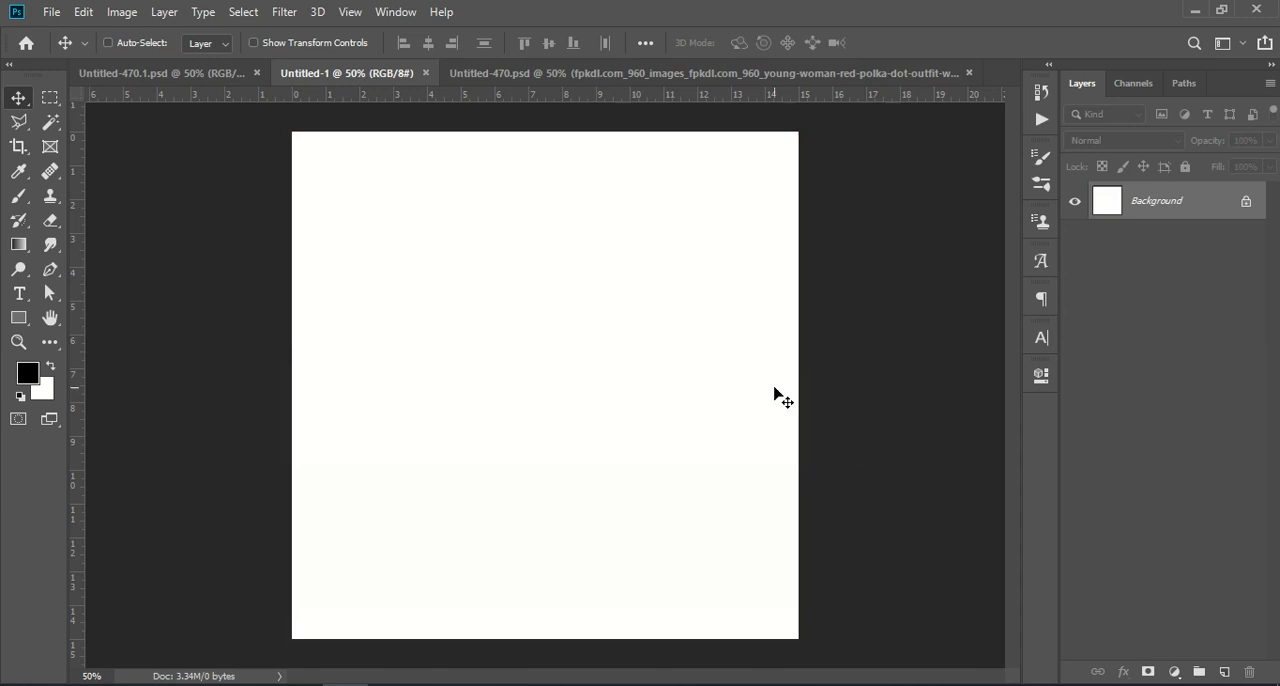
click(52, 12)
click(186, 367)
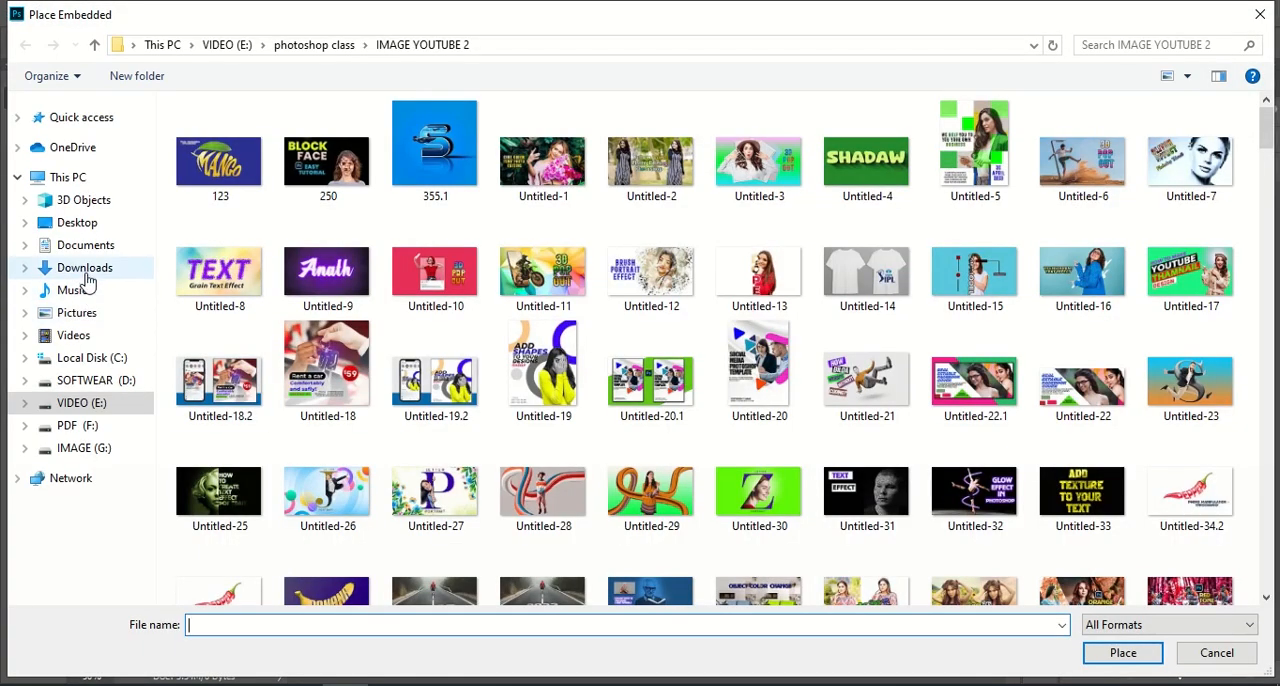
click(84, 268)
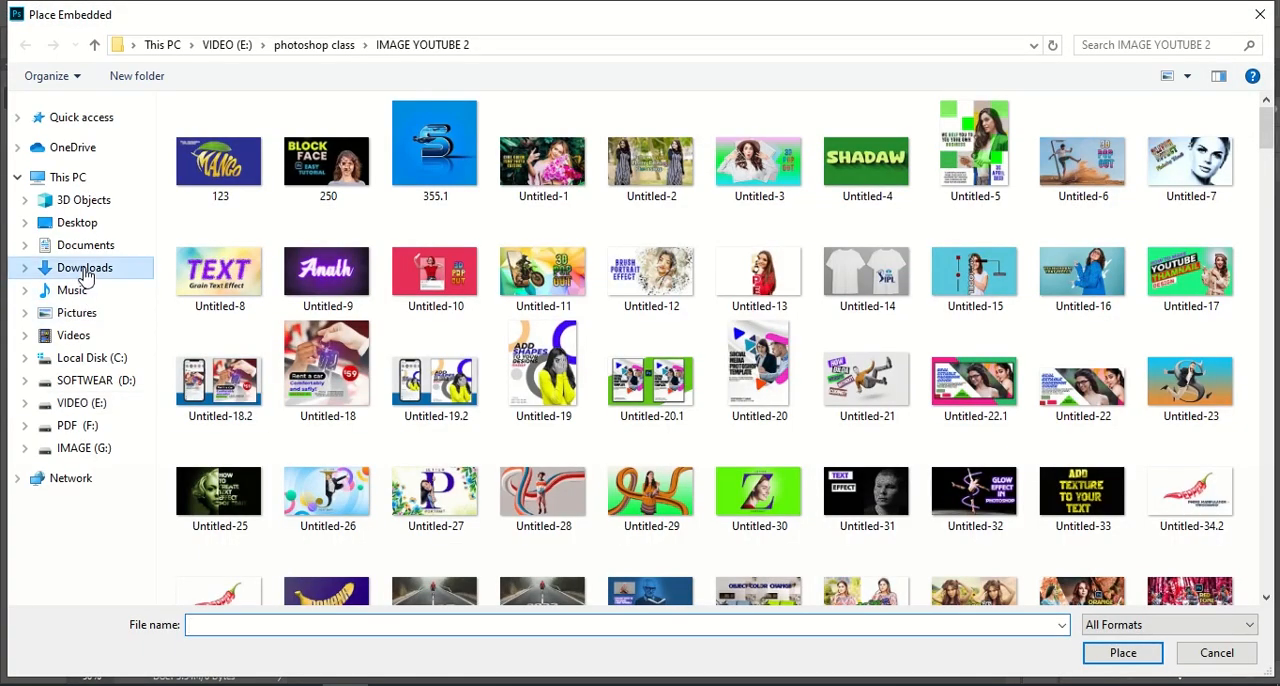
click(290, 170)
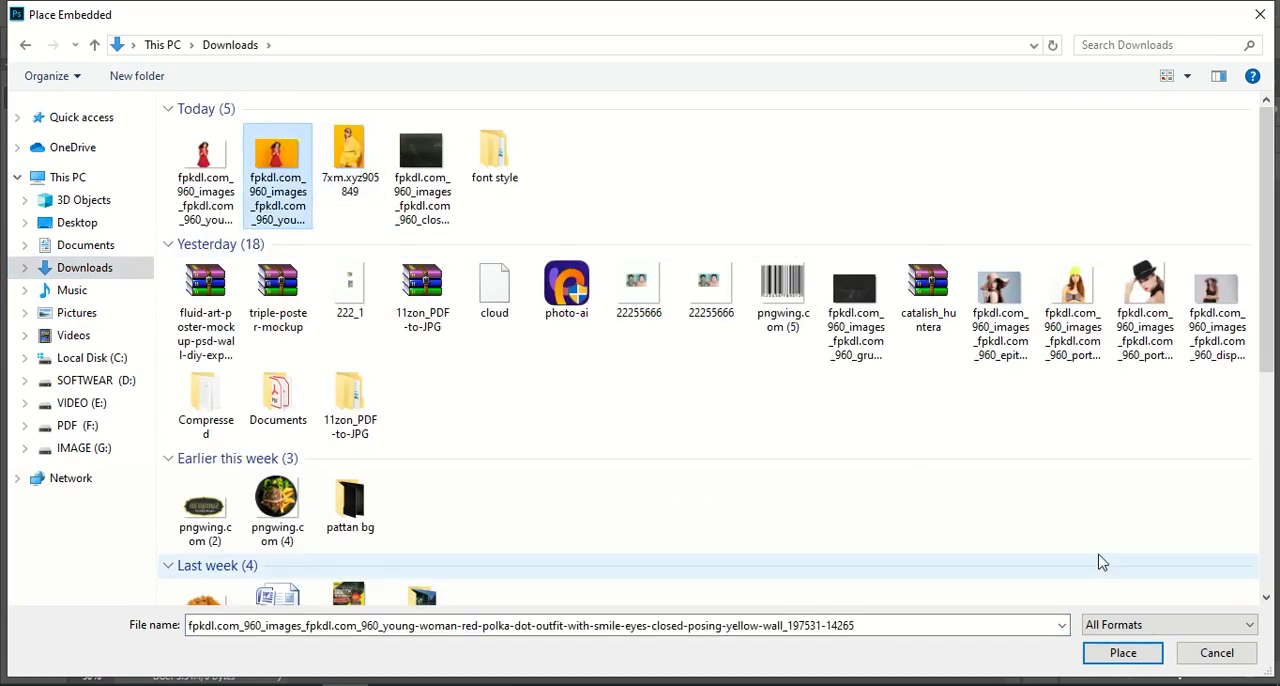
click(1124, 656)
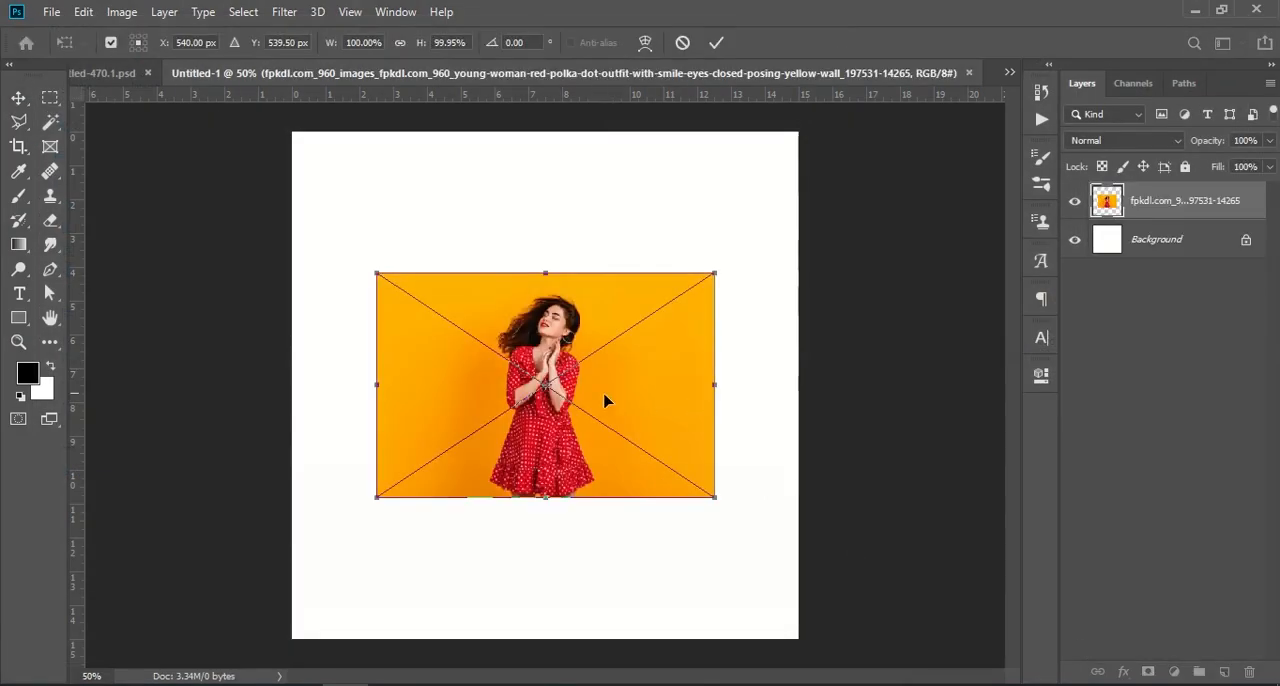
Scale the placed photo to about 192% and position it to span the canvas width, leaving a blank strip above
drag(358, 391, 189, 383)
drag(543, 486, 617, 564)
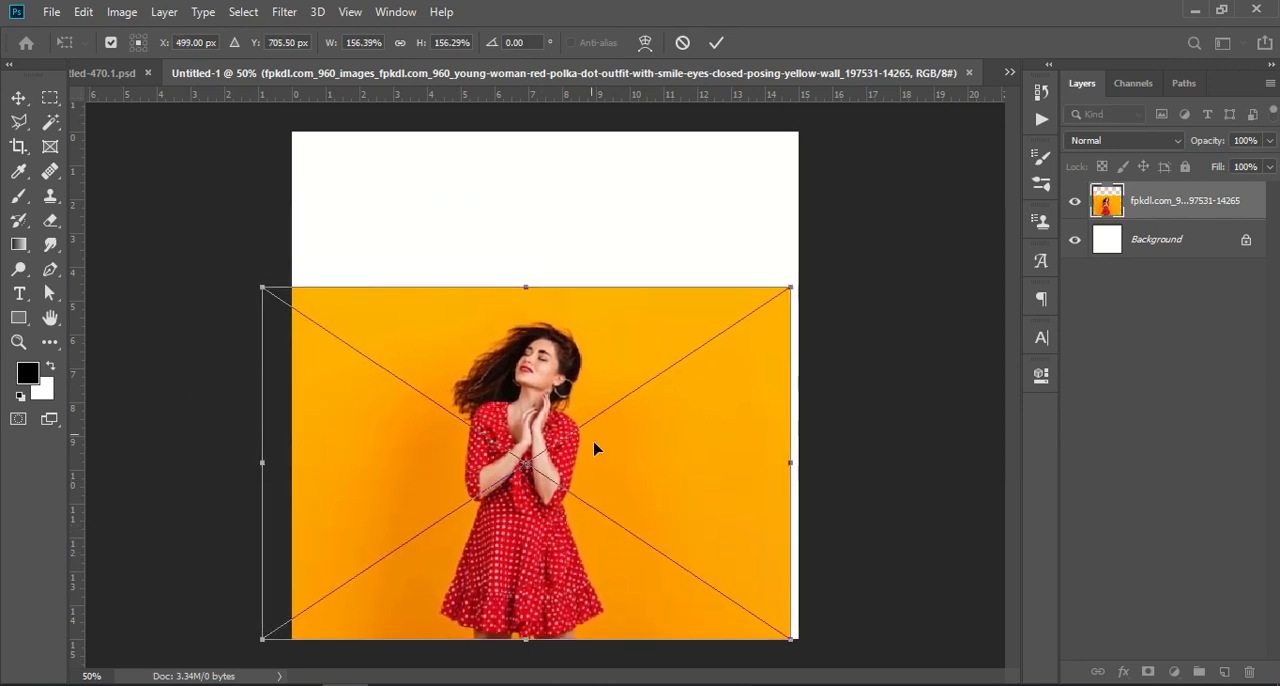
drag(533, 287, 528, 200)
drag(545, 321, 562, 356)
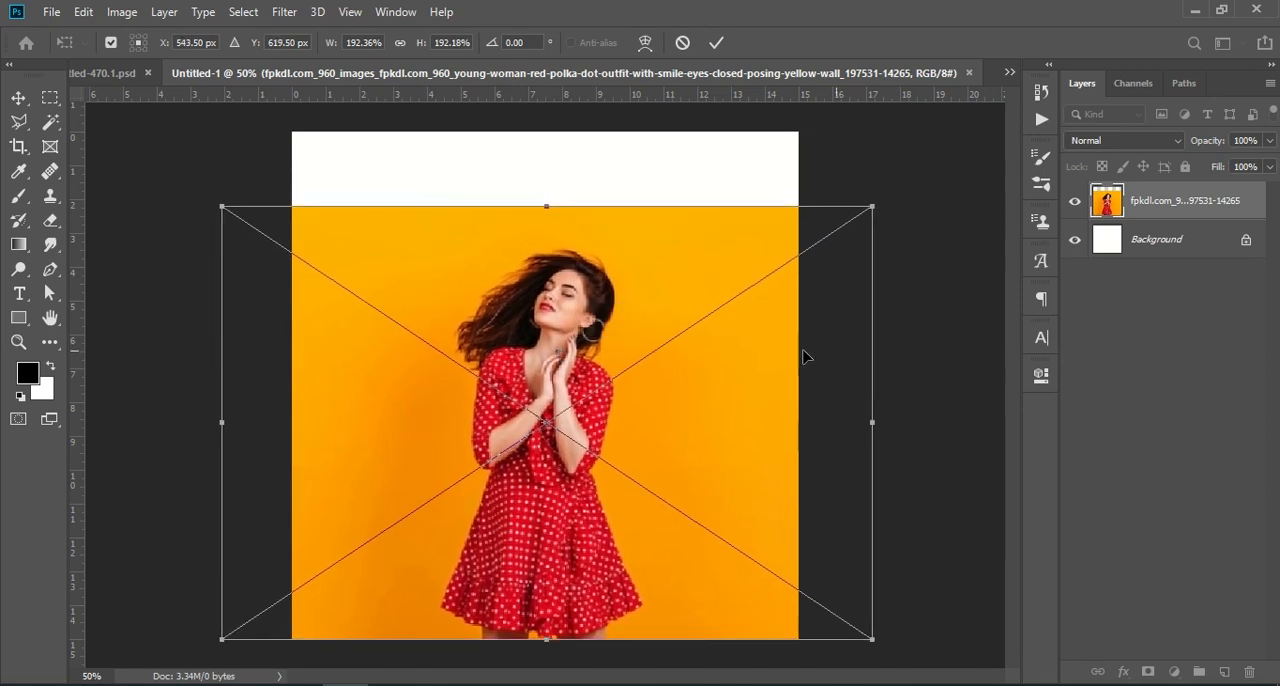
key(Return)
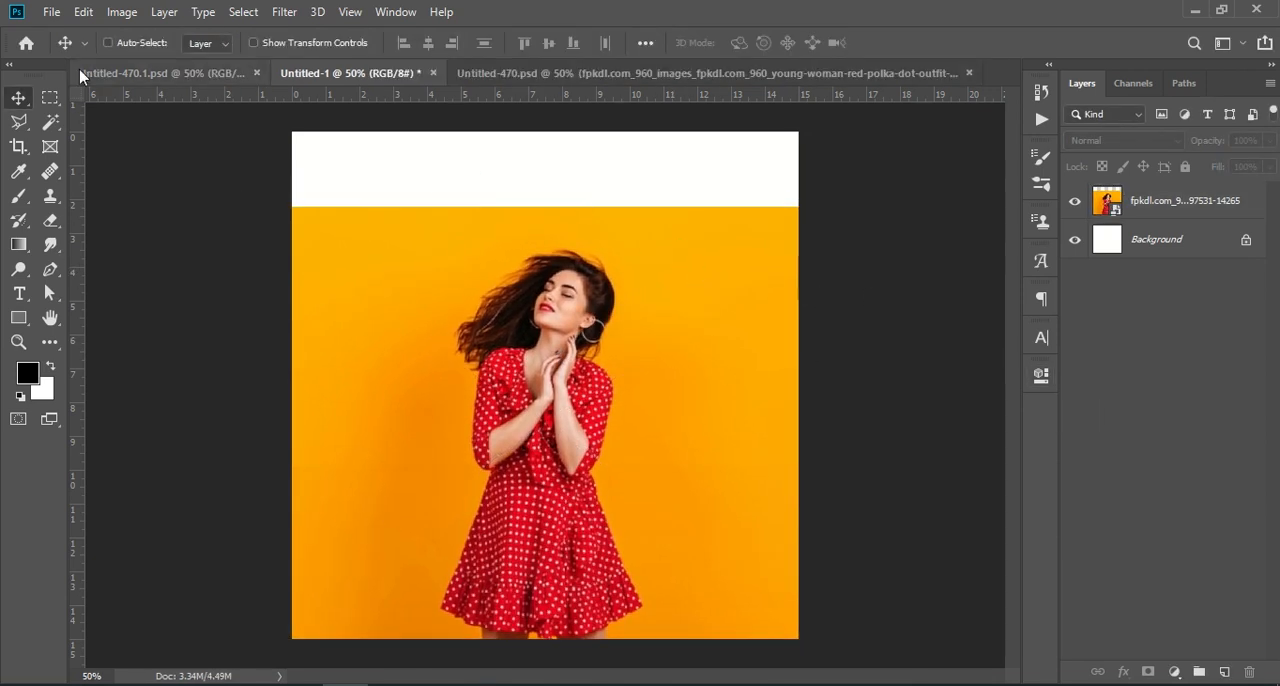
Select the blank strip above the photo with a slight overlap onto it, and rasterize the photo layer
click(49, 97)
click(1150, 205)
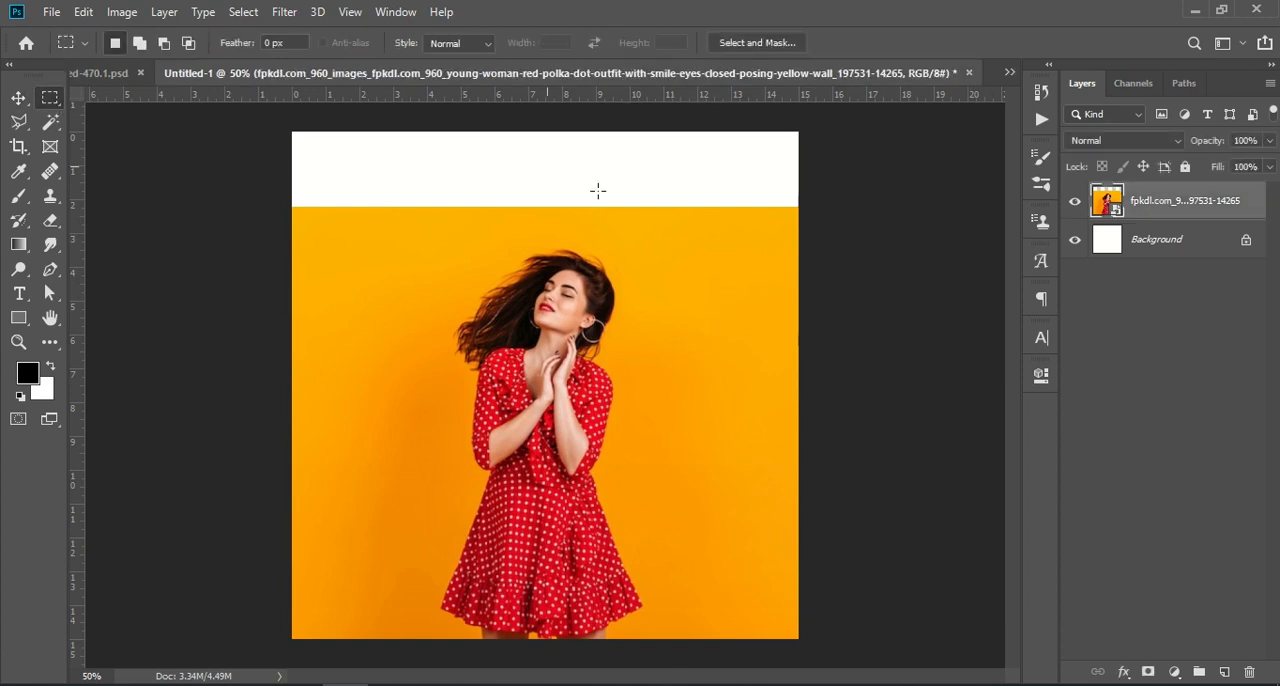
drag(254, 106, 826, 227)
right_click(1215, 216)
click(1014, 335)
Fill the selected strip using Content-Aware Fill with output to a new layer, and deselect
click(83, 11)
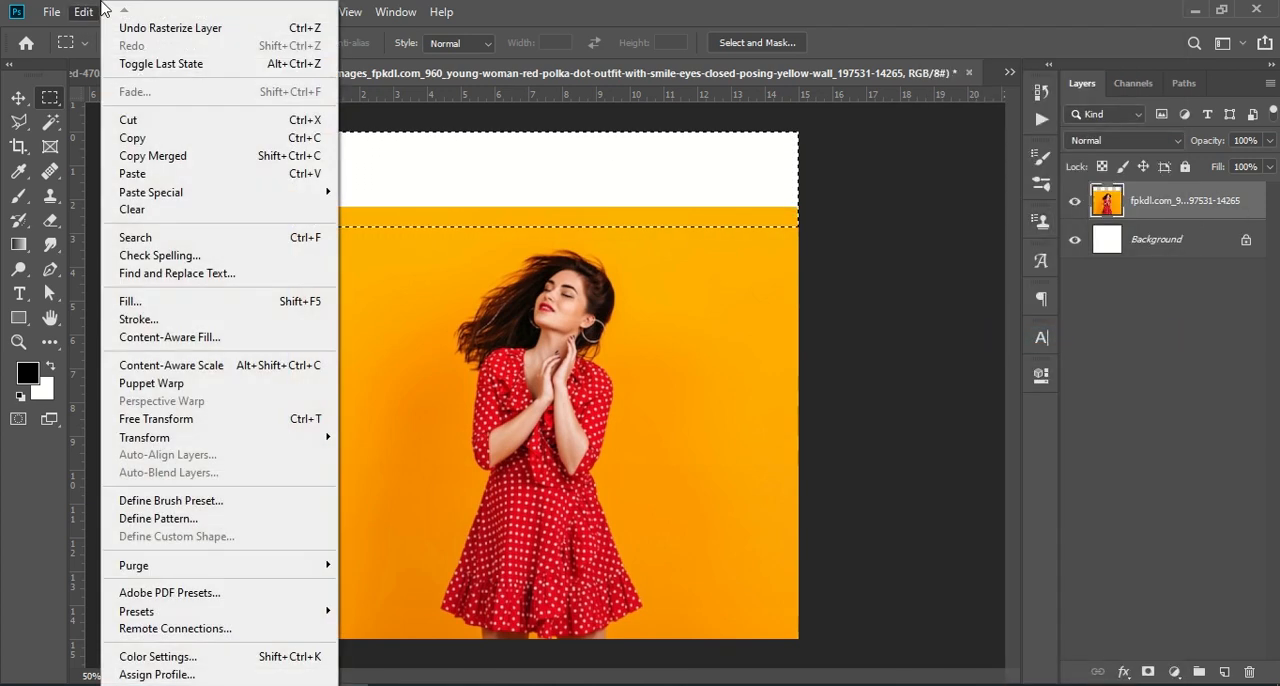
click(160, 337)
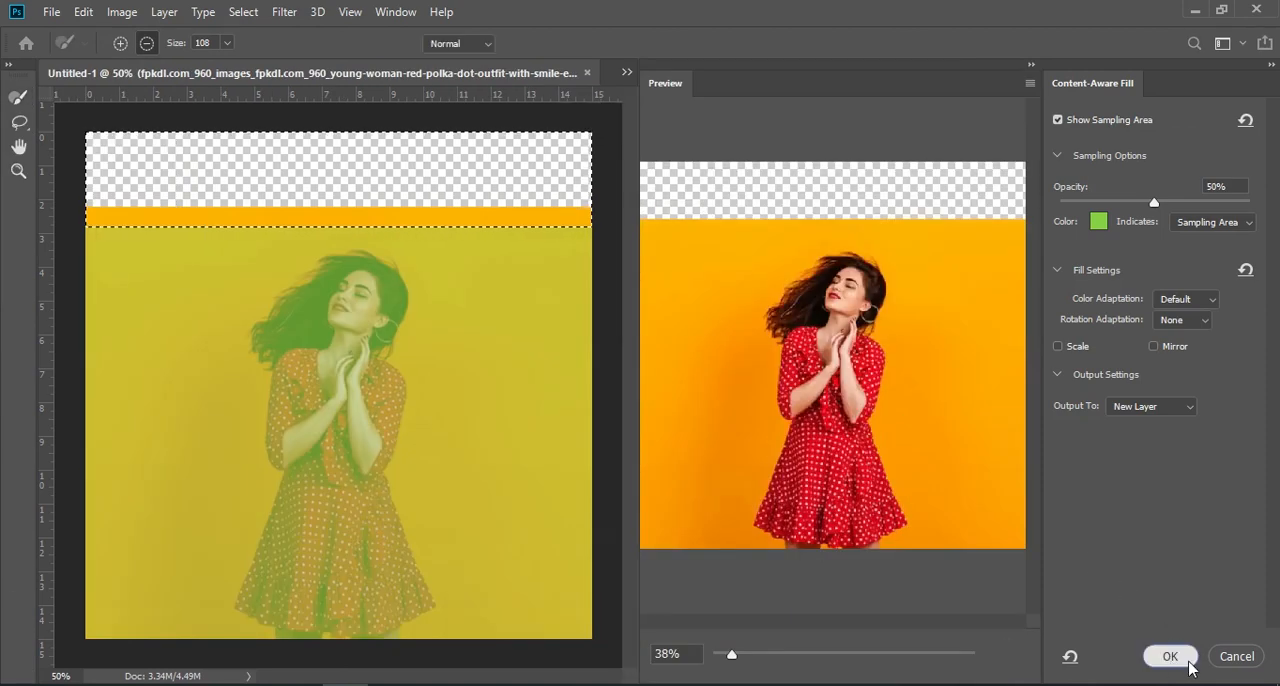
click(1167, 654)
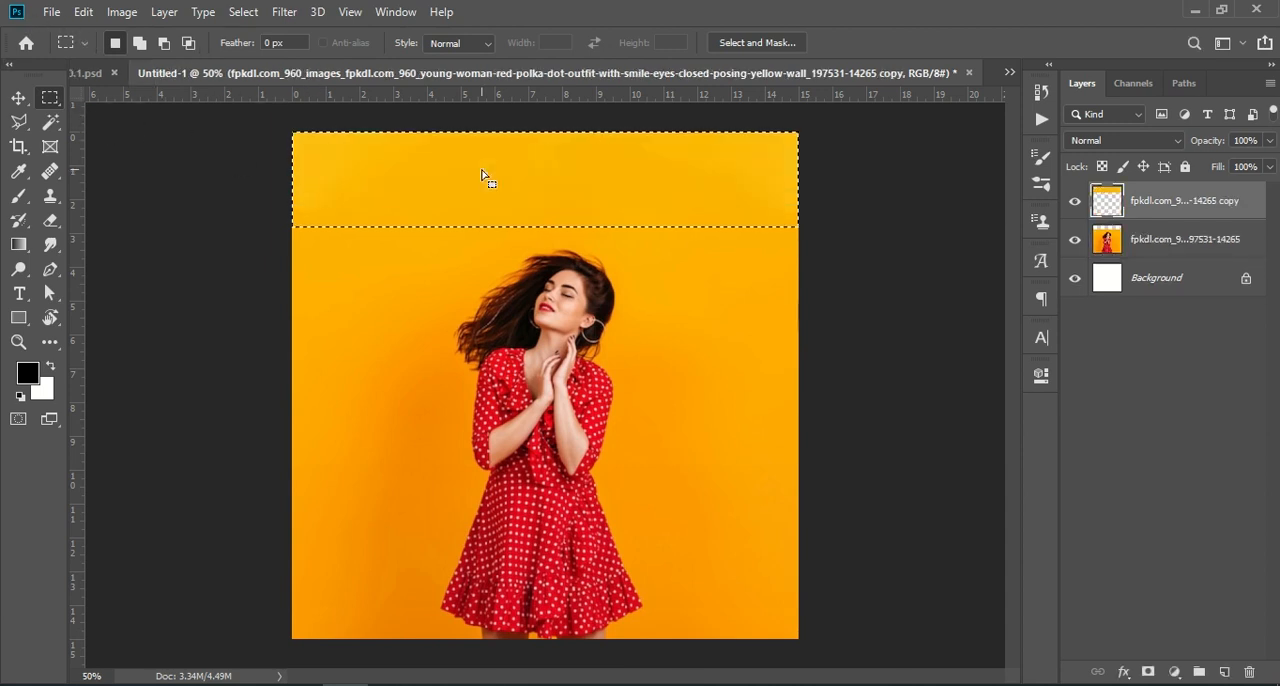
key(ctrl+d)
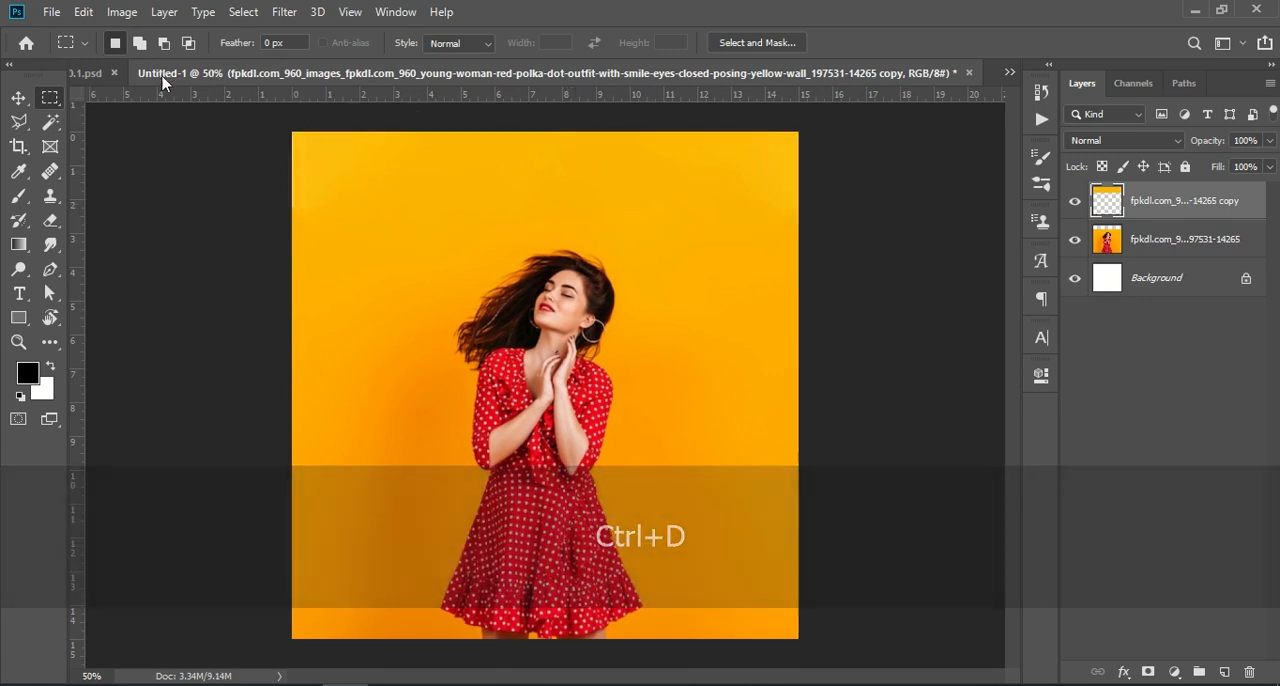
Copy the In Expression title layer from Untitled-470.psd into the Untitled-1 document
click(104, 70)
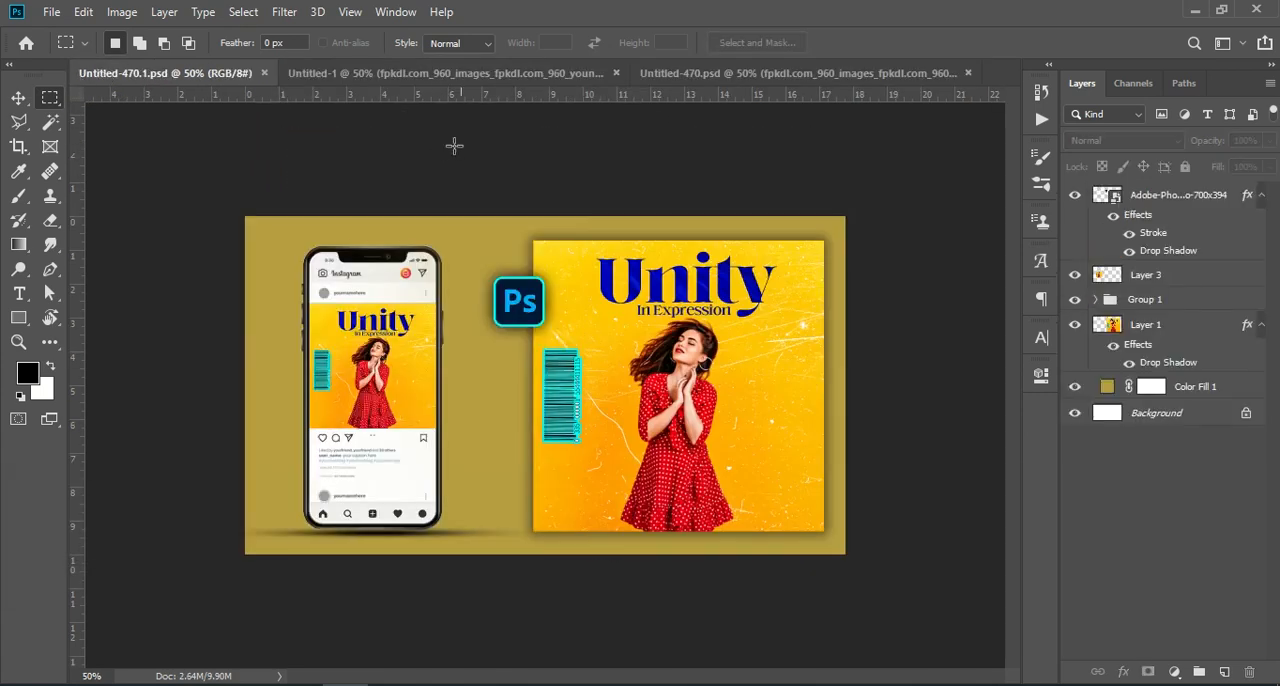
click(447, 73)
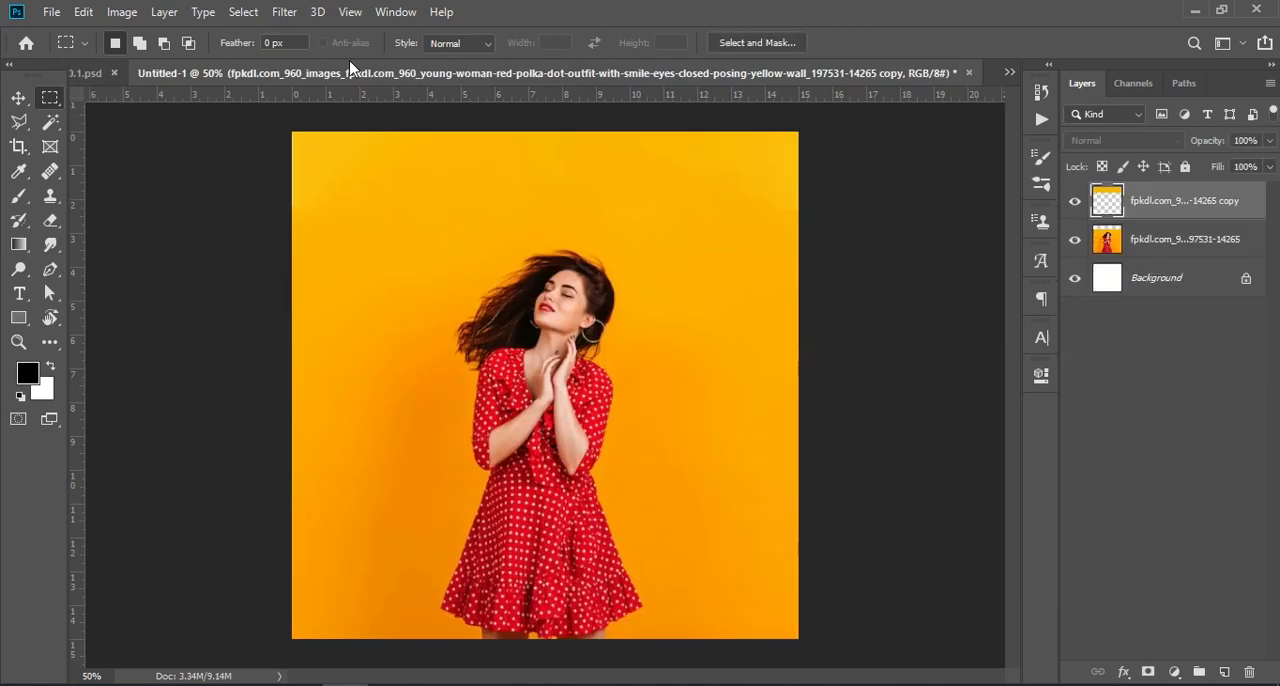
click(1004, 73)
click(1040, 118)
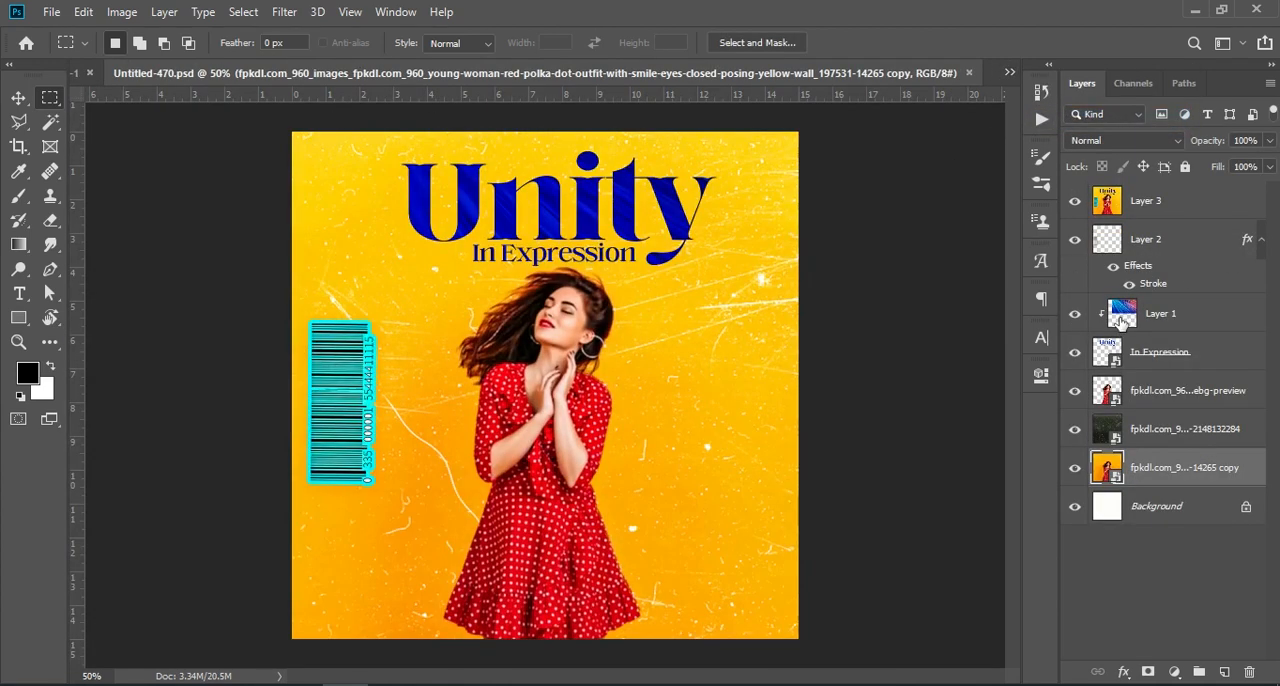
click(1169, 319)
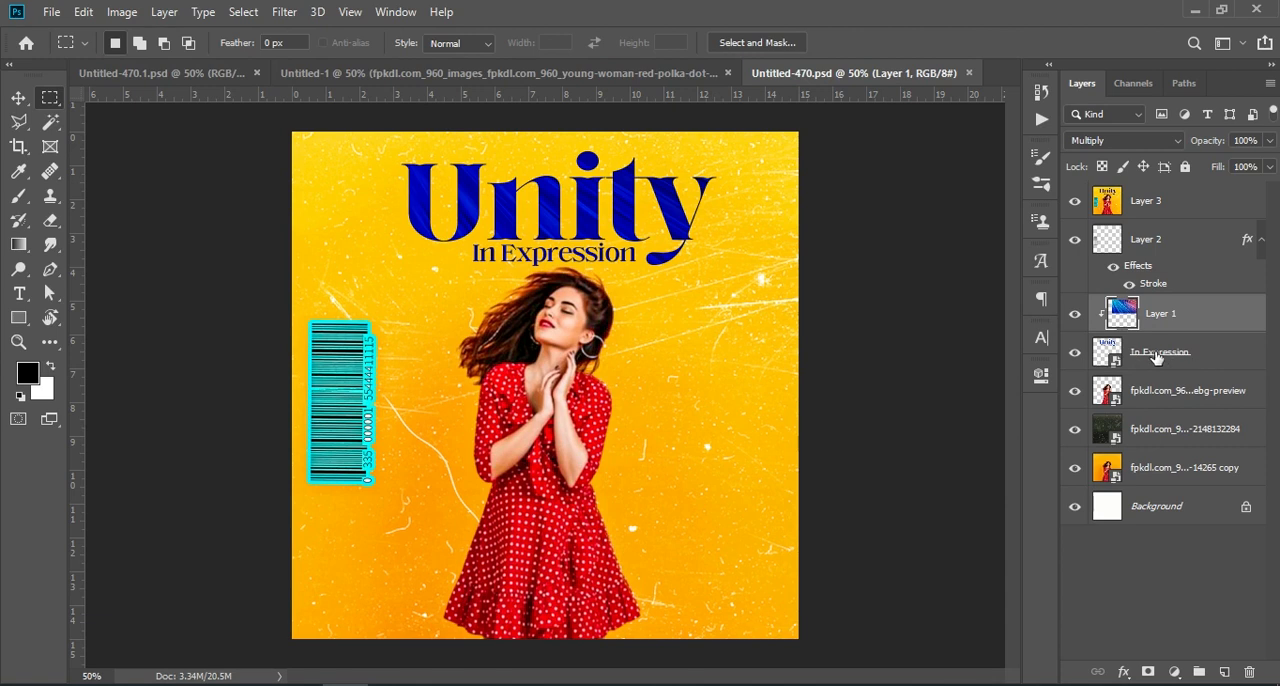
click(1157, 356)
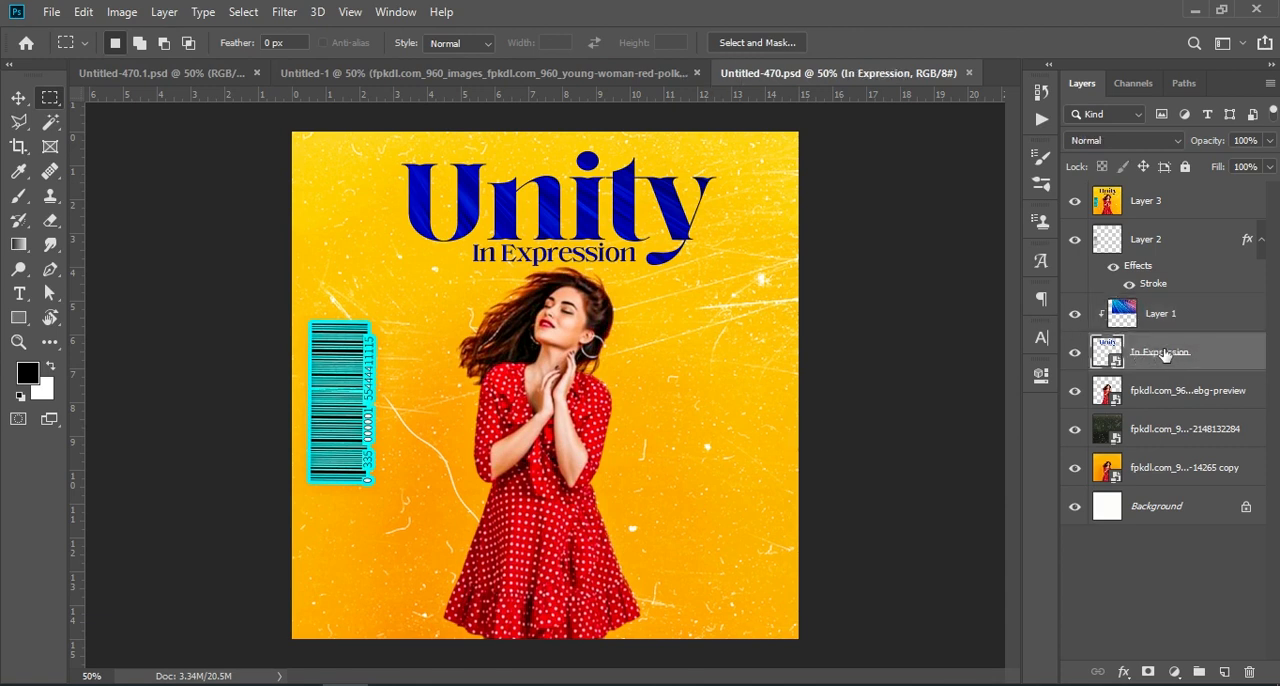
drag(1182, 353, 560, 214)
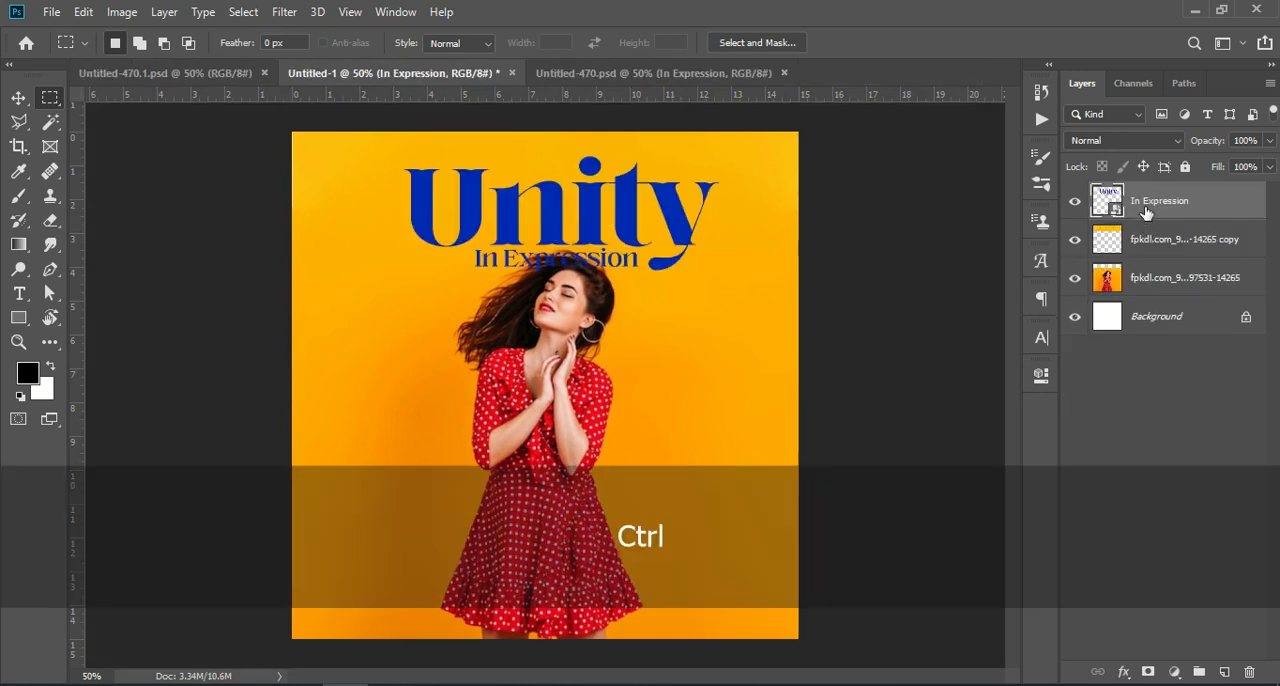
Scale the Unity title down slightly and move it up to sit centred above the woman's head
key(ctrl+t)
drag(617, 203, 615, 183)
drag(717, 193, 647, 186)
key(Return)
Copy the colourful Layer 1 texture from Untitled-470.psd into Untitled-1 above the title and clip it to the title
click(1148, 416)
click(560, 73)
drag(1160, 318, 457, 287)
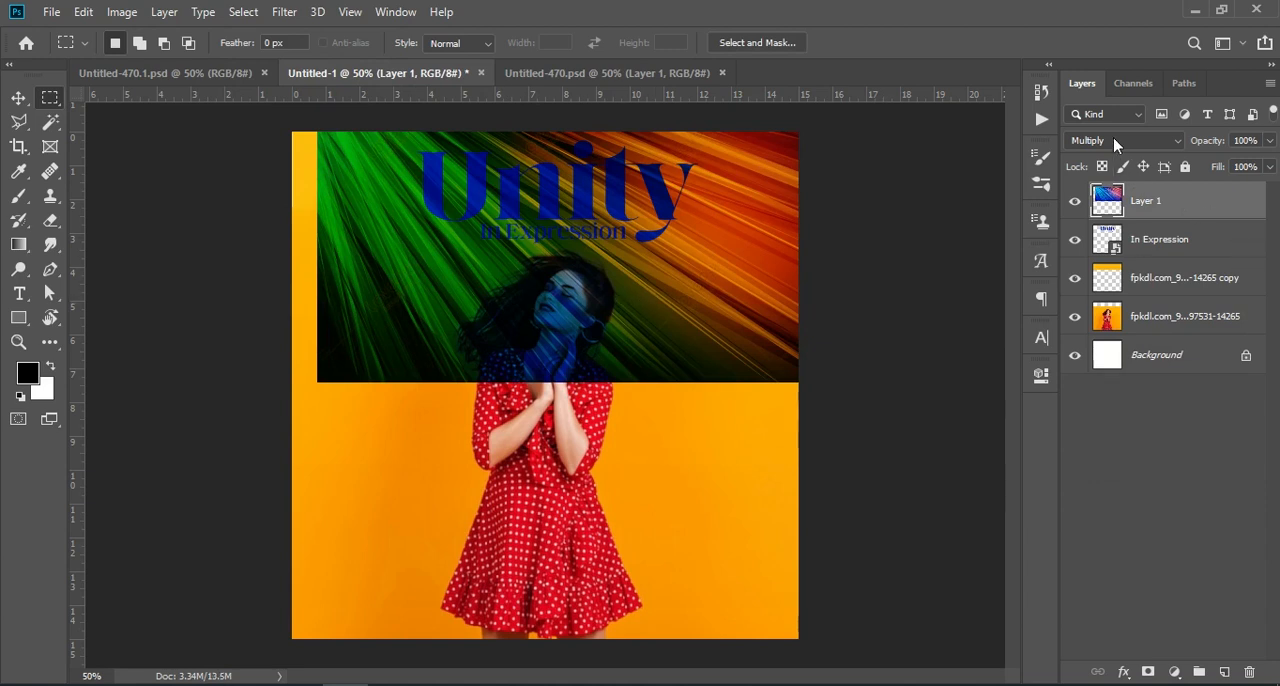
right_click(1185, 208)
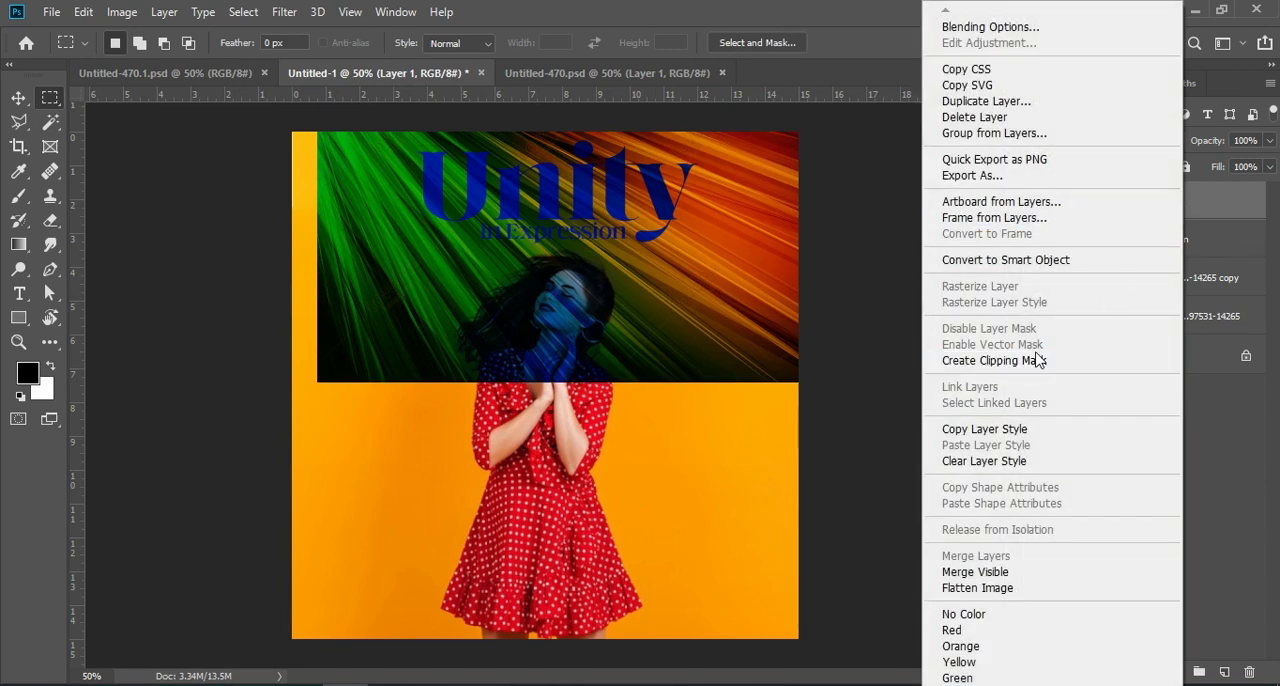
click(1035, 361)
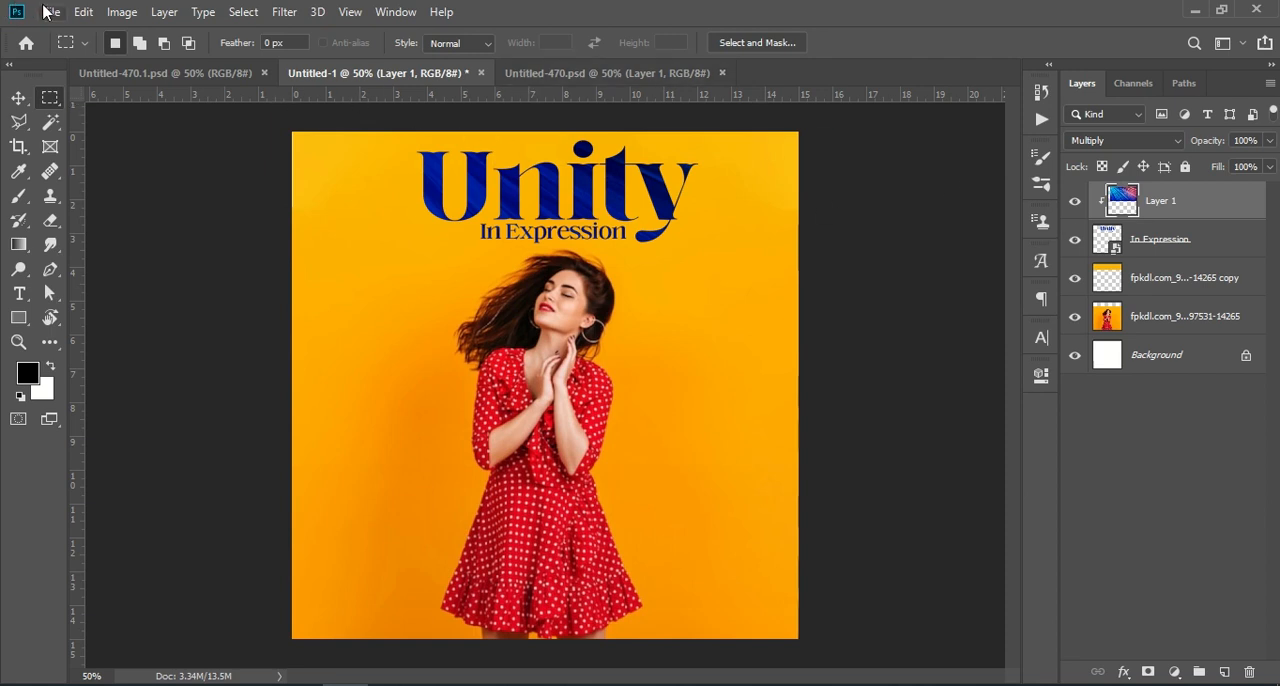
Place the embedded close-up-photography-negative scratch texture image from Downloads
click(18, 97)
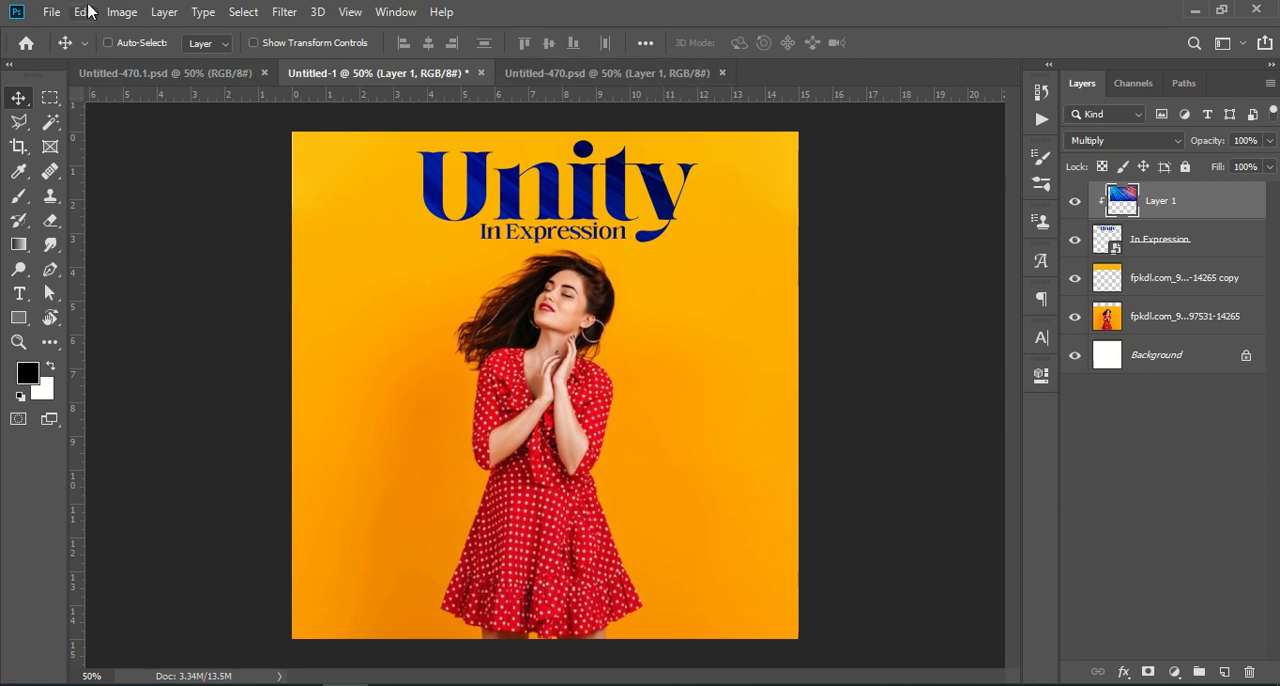
click(51, 12)
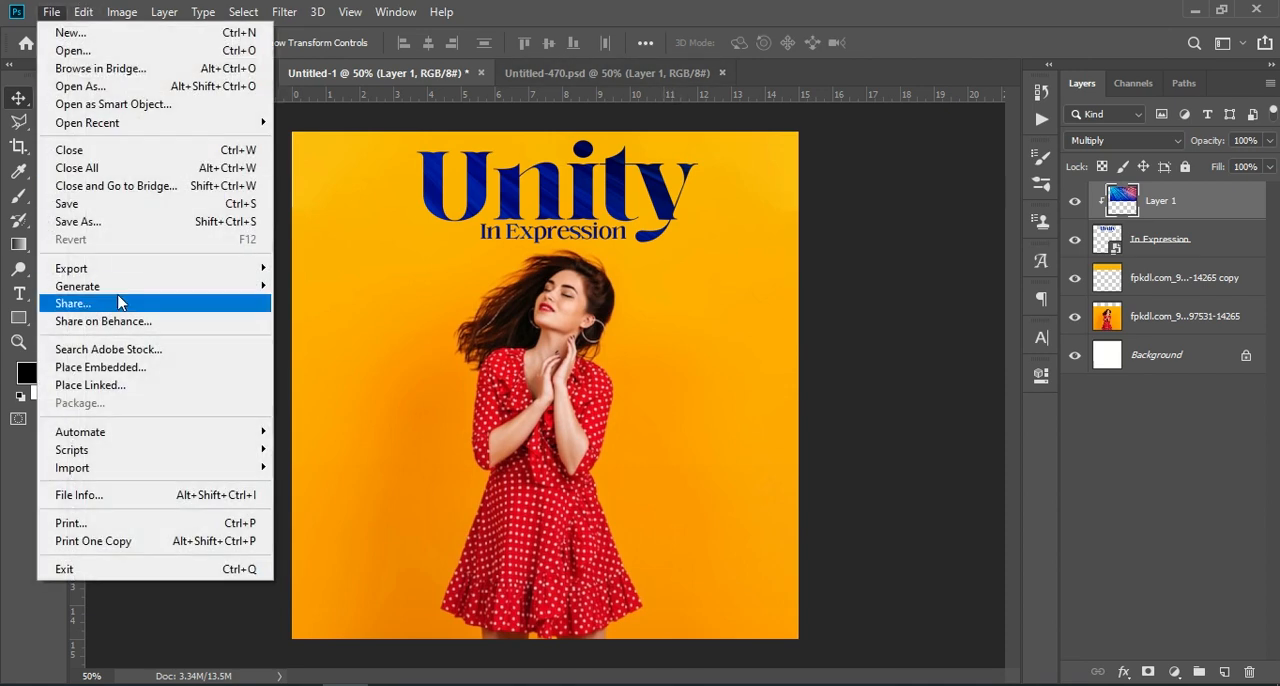
click(152, 370)
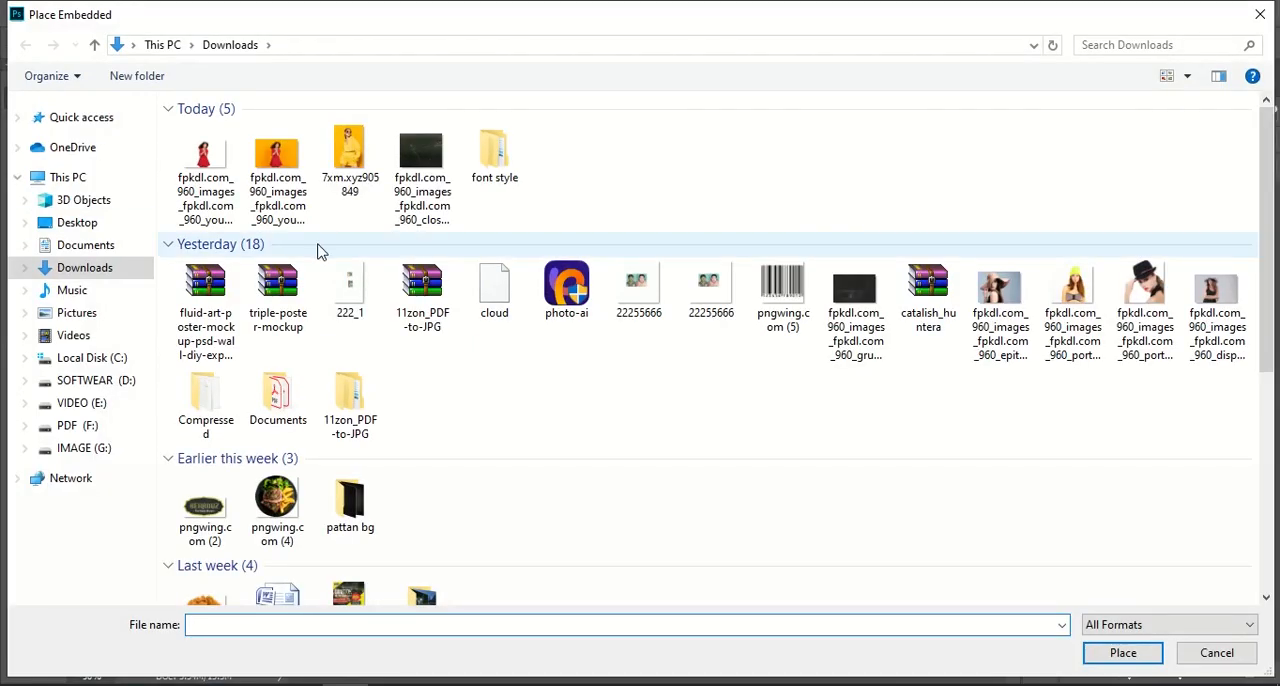
click(422, 167)
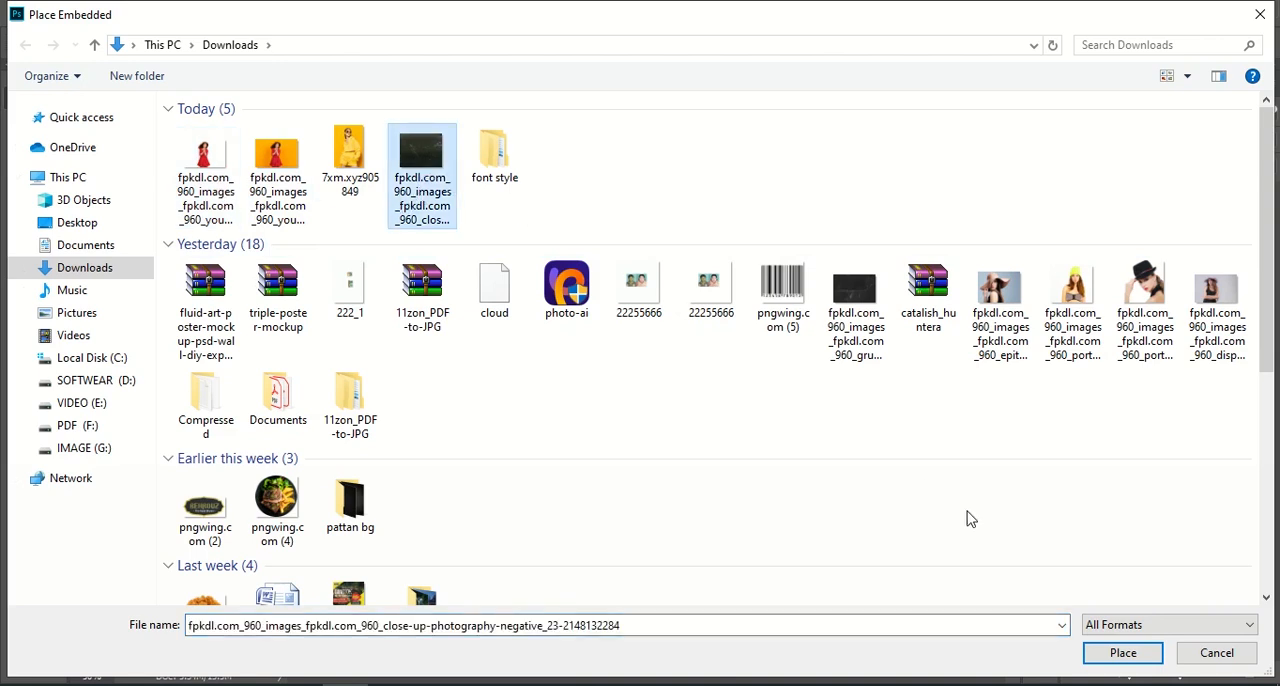
click(1122, 652)
Scale the scratch texture to about 191% so it covers the whole canvas, and apply the transform
drag(376, 385, 152, 371)
drag(713, 388, 803, 386)
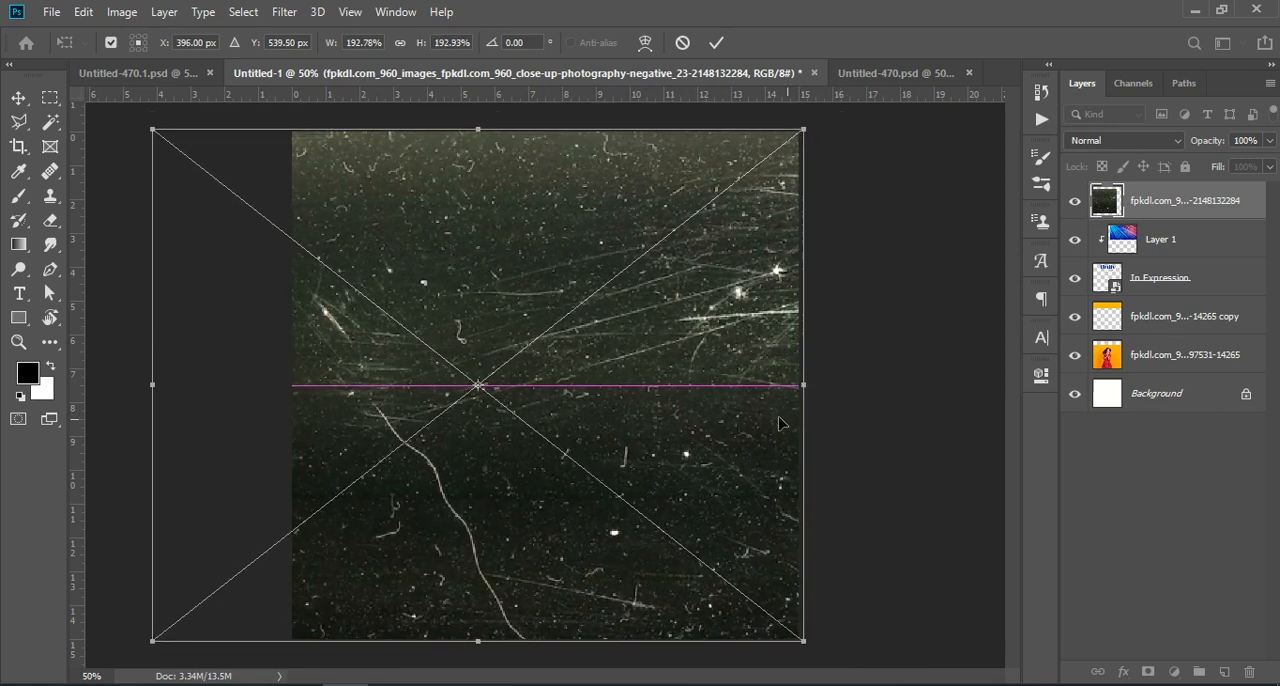
mouse_move(146, 391)
mouse_down()
mouse_move(275, 372)
mouse_move(151, 376)
mouse_up()
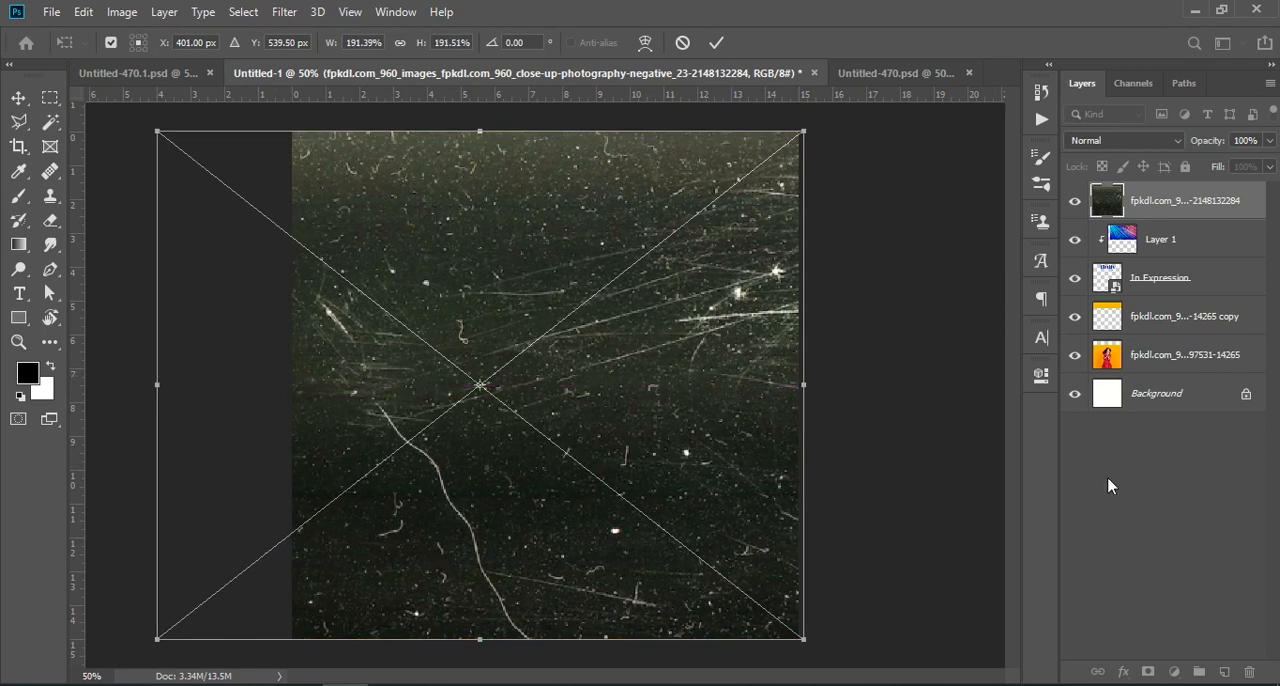
key(Return)
Move the scratch texture layer directly above the woman's photo layer and set its blend mode to Screen
drag(1185, 203, 1185, 372)
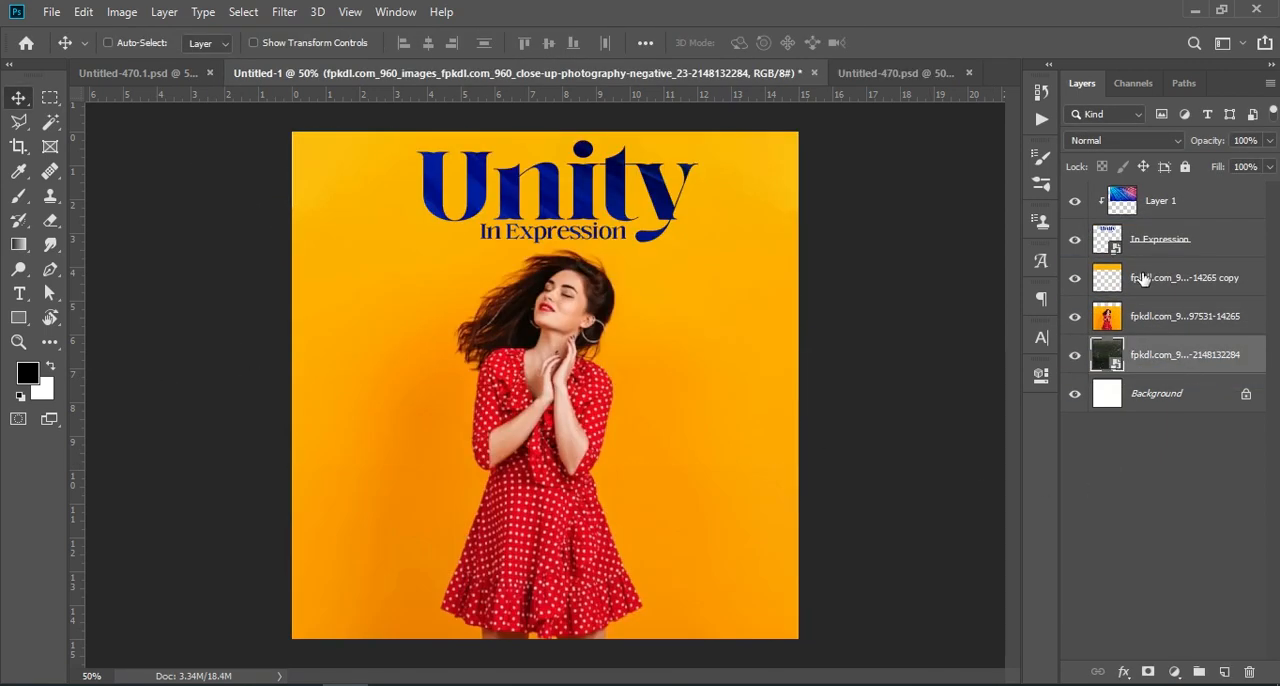
click(1128, 140)
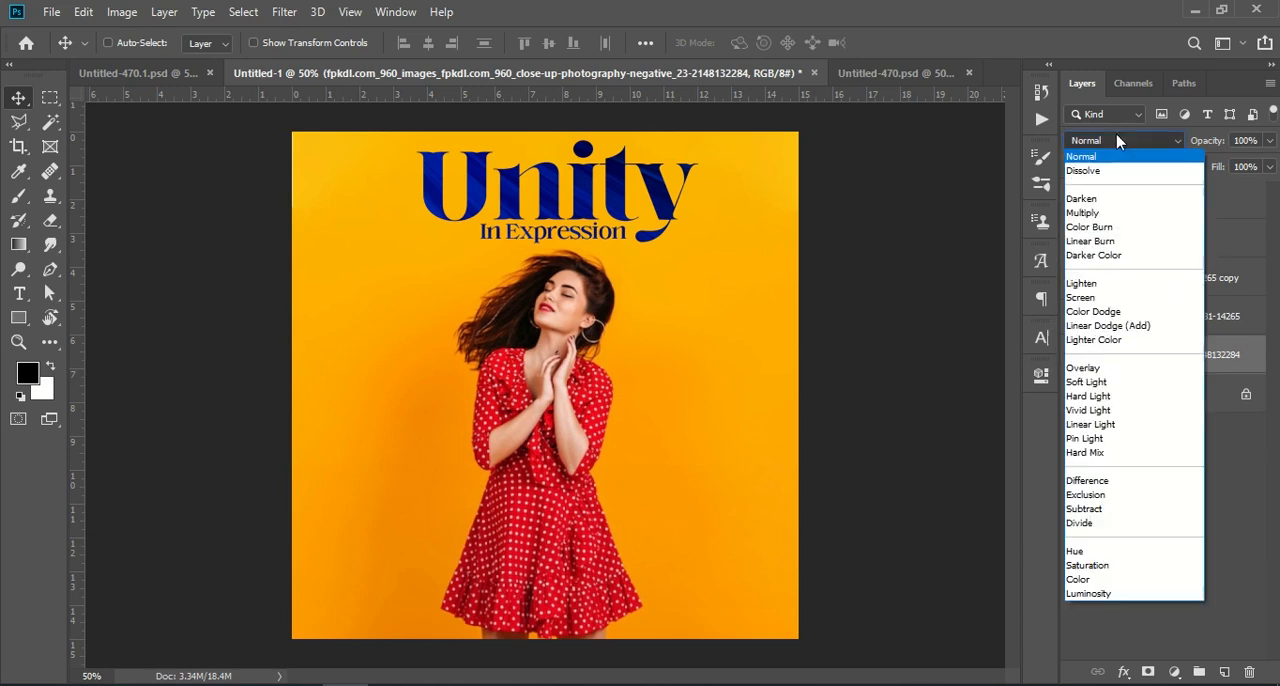
click(1108, 214)
drag(1210, 366, 1207, 323)
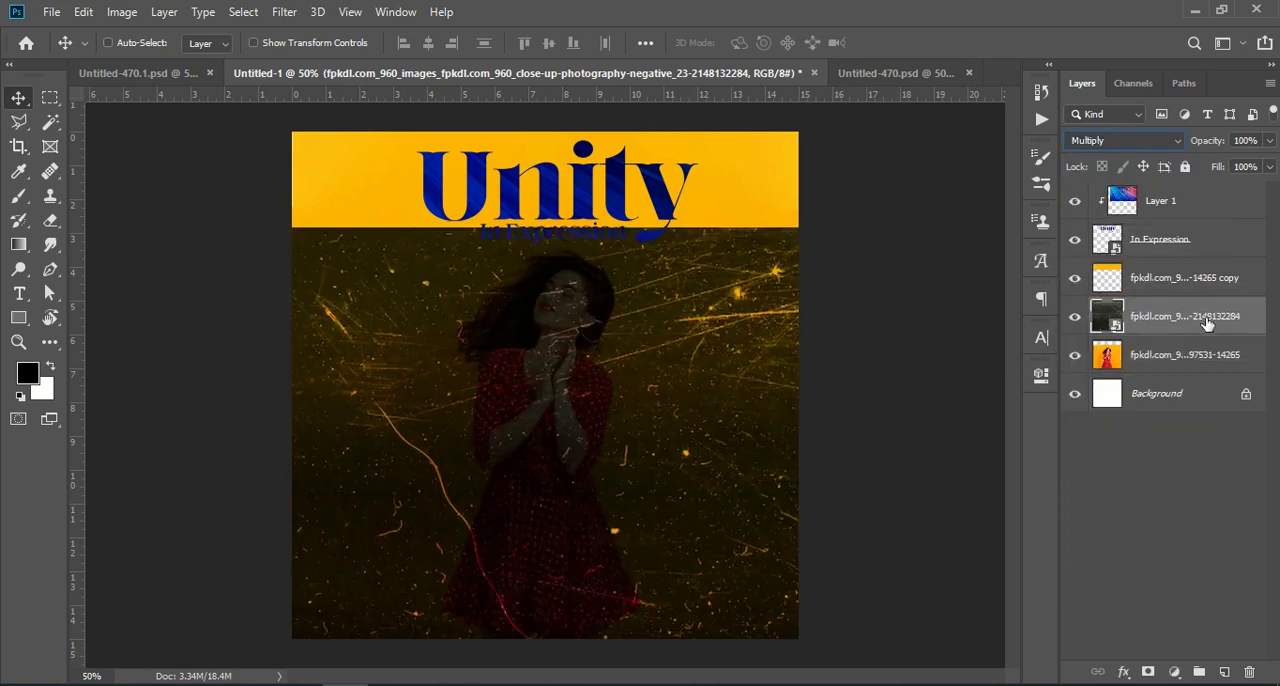
click(1118, 140)
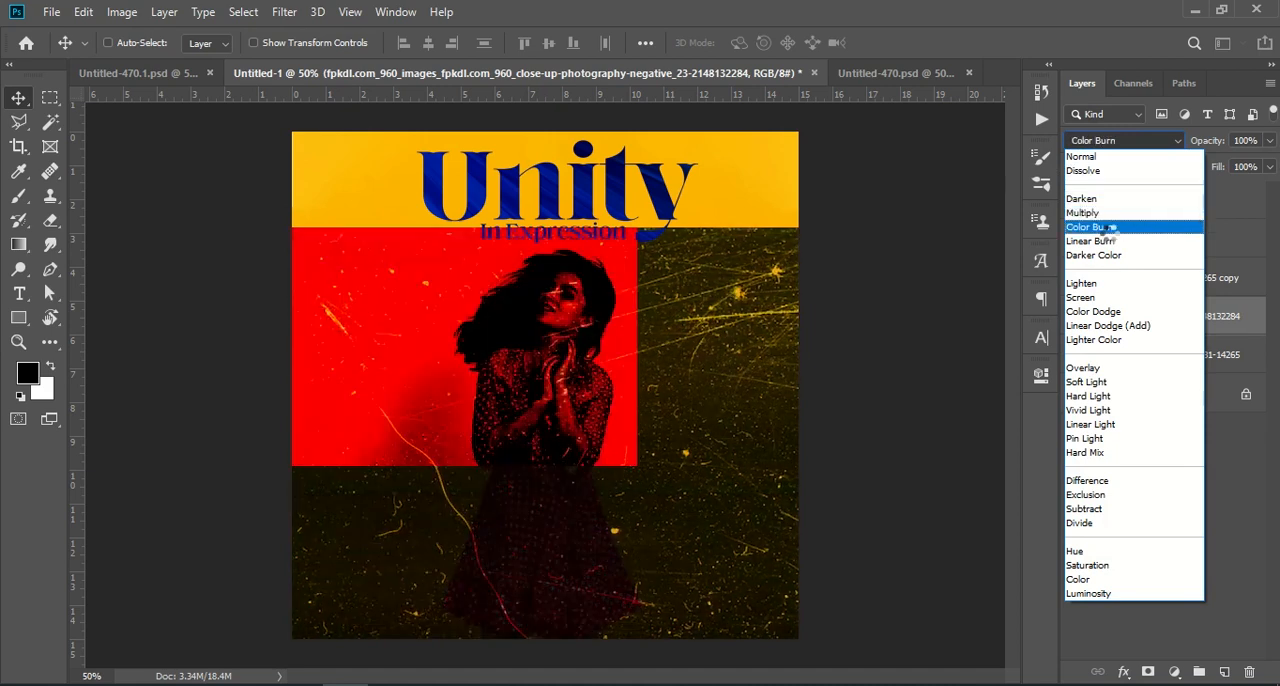
click(1110, 299)
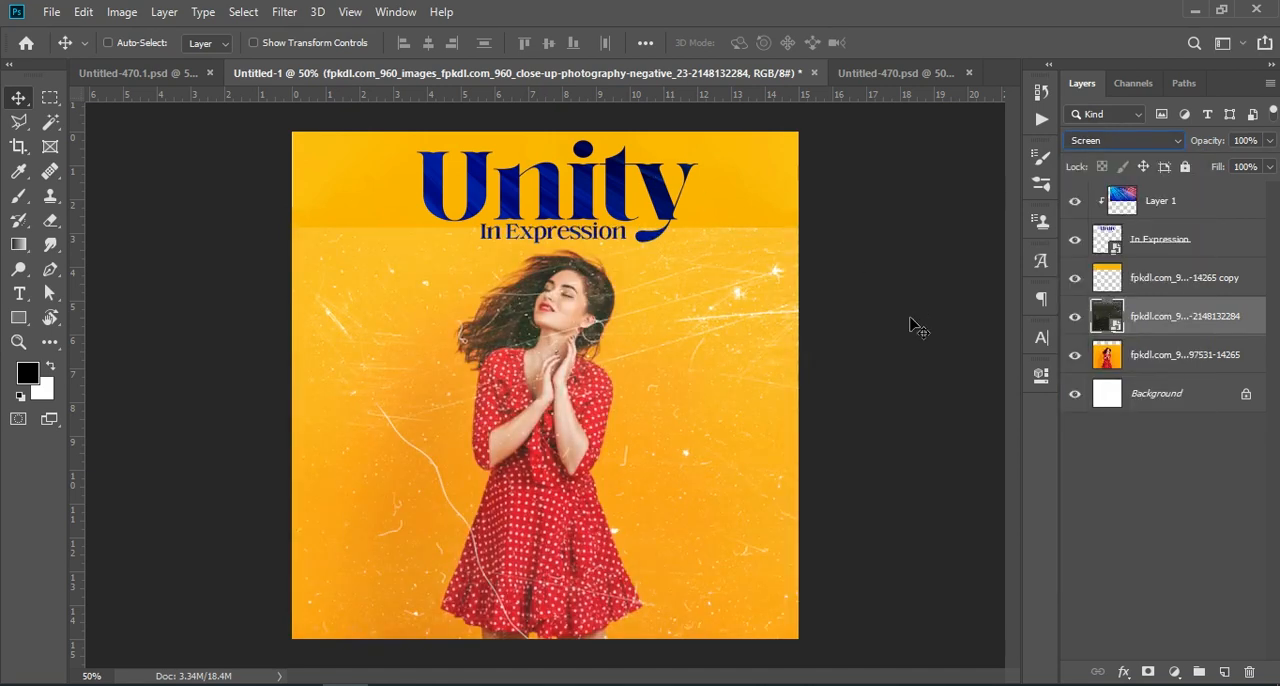
Shift the scratch texture slightly to the right and down over the photo
key(ctrl+t)
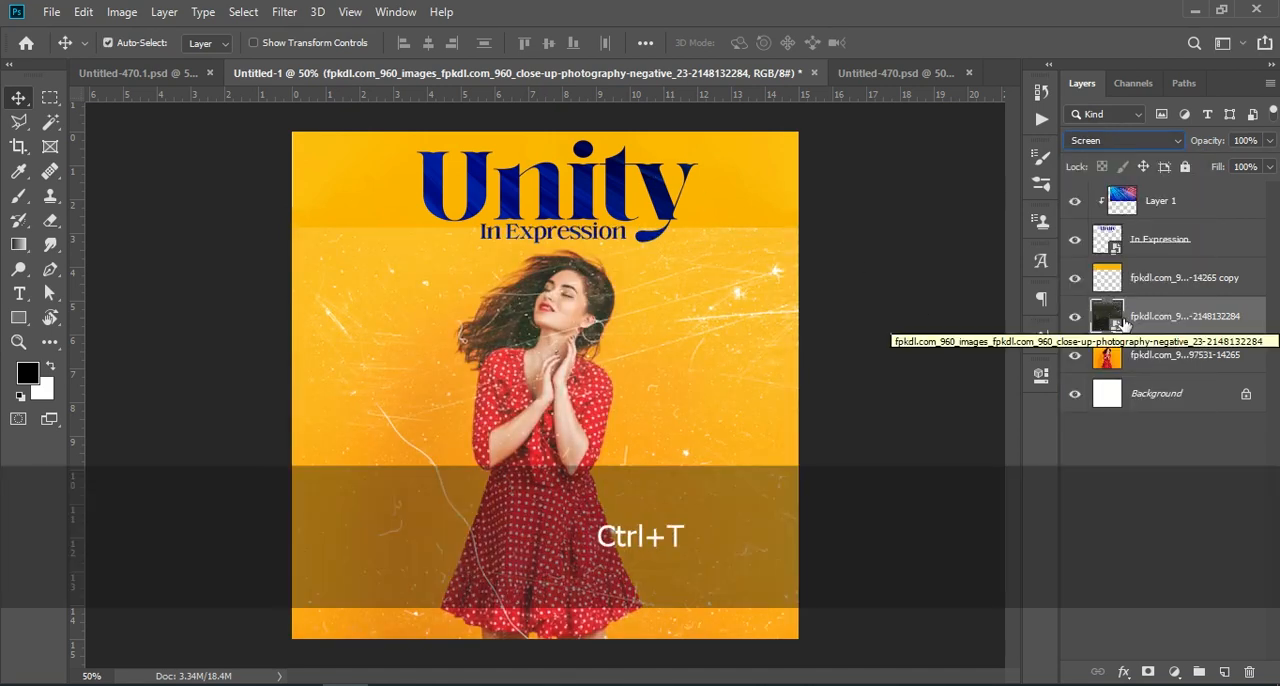
mouse_move(783, 354)
mouse_down()
mouse_move(772, 320)
mouse_move(783, 366)
mouse_up()
key(Return)
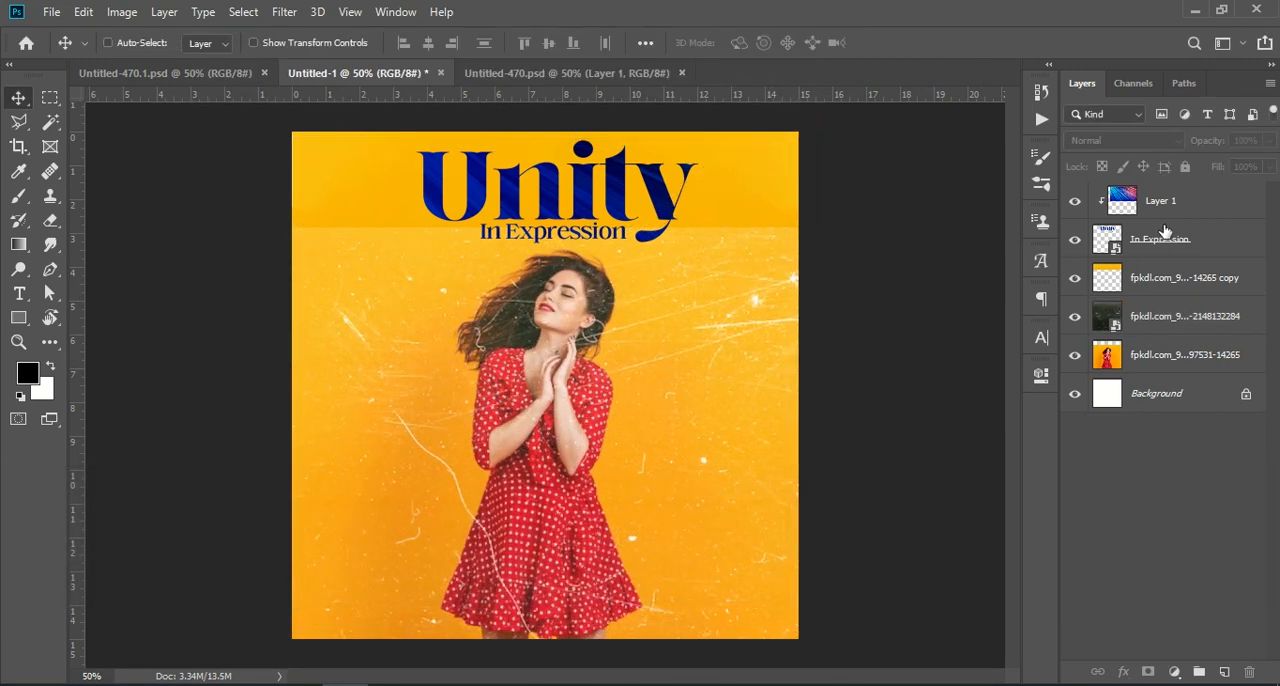
click(1176, 205)
right_click(1184, 204)
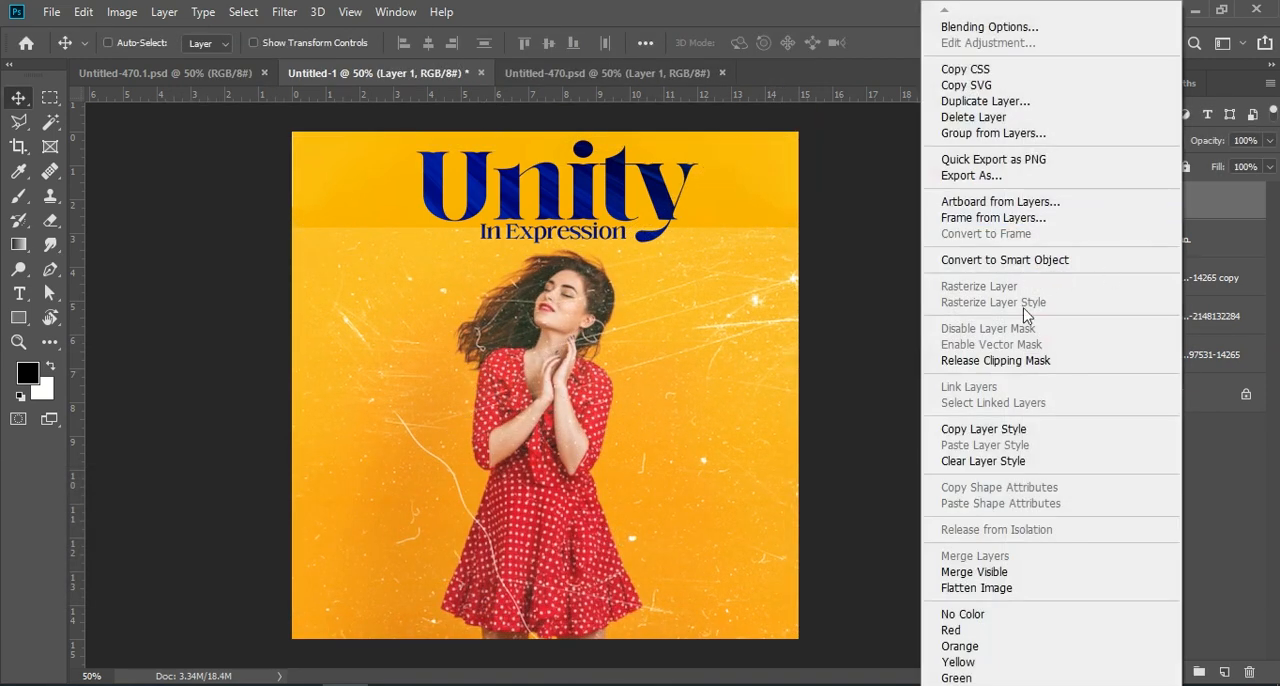
click(1205, 467)
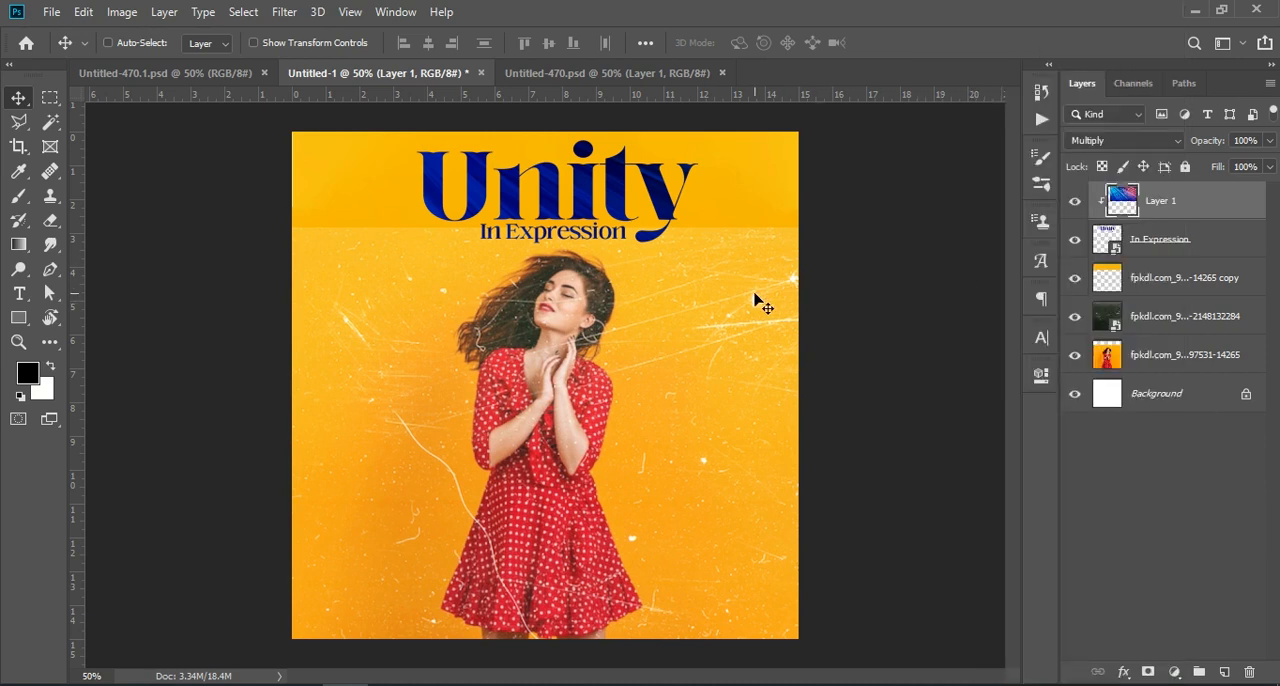
Toggle the visibility of the clipped Layer 1 texture and the In Expression title layer to compare the poster with and without them
click(1075, 202)
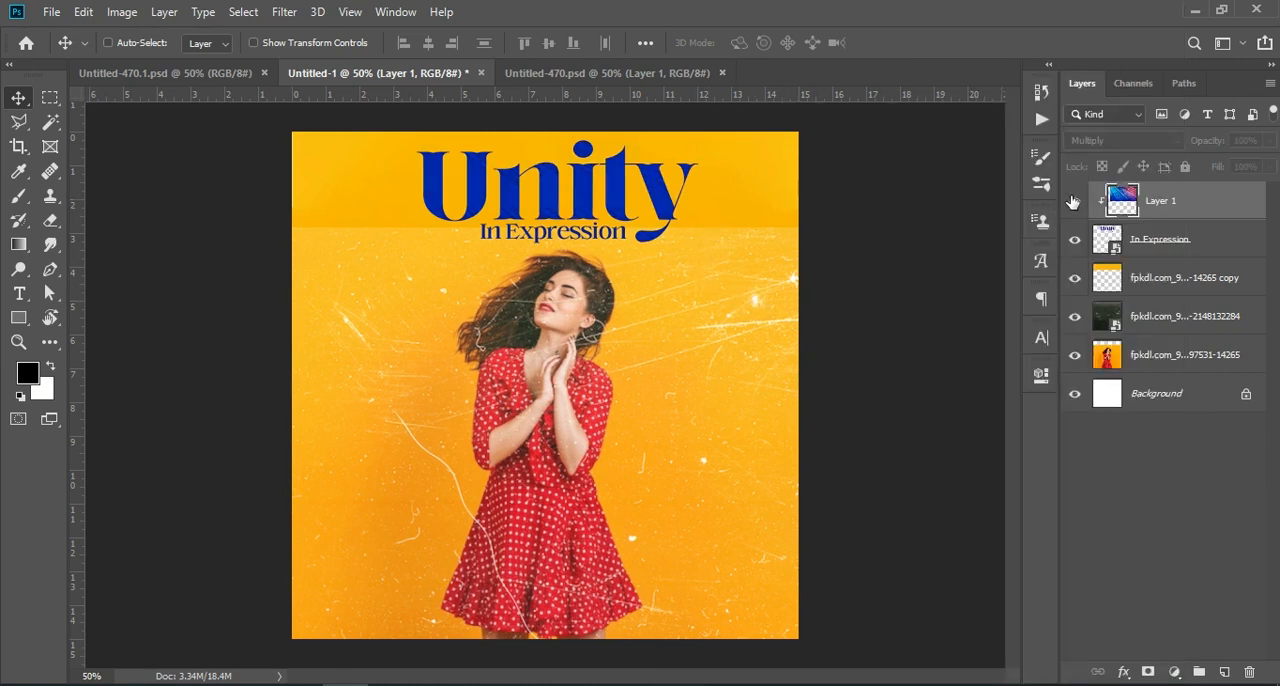
click(1075, 202)
click(1074, 242)
click(1074, 243)
click(1074, 243)
Move the yellow background extension layer below the scratch texture layer and show the In Expression title layer
click(1153, 288)
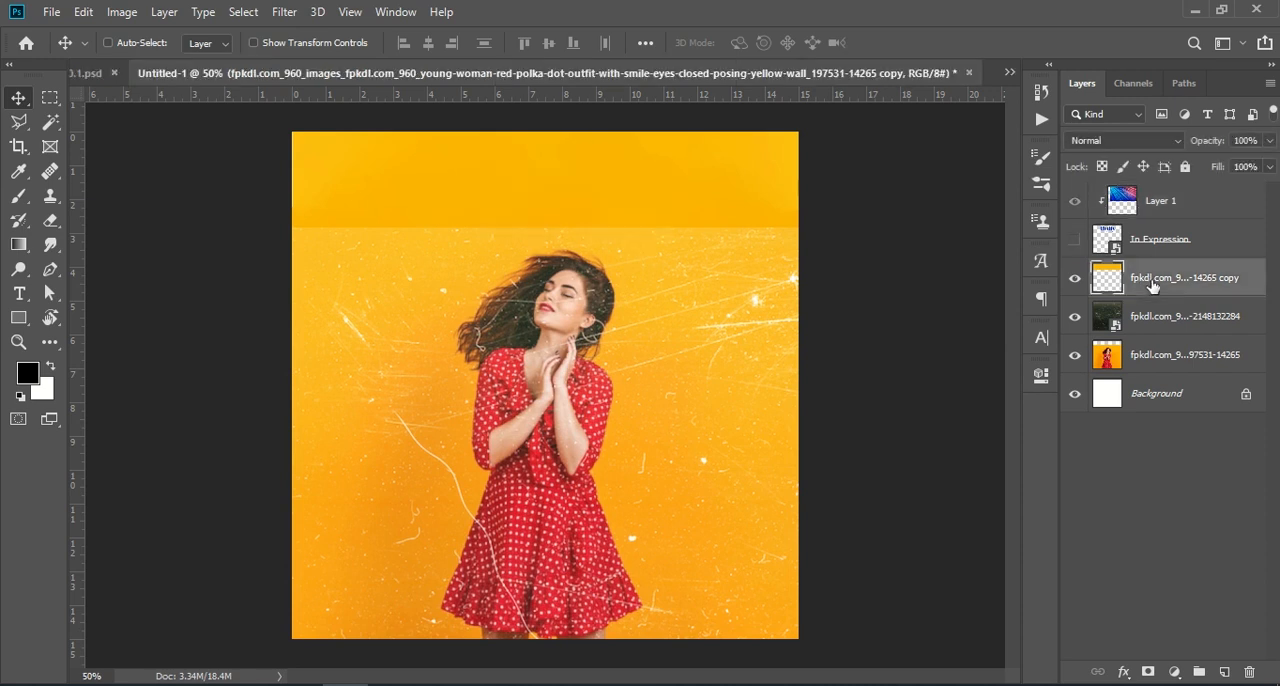
drag(1163, 288, 1170, 343)
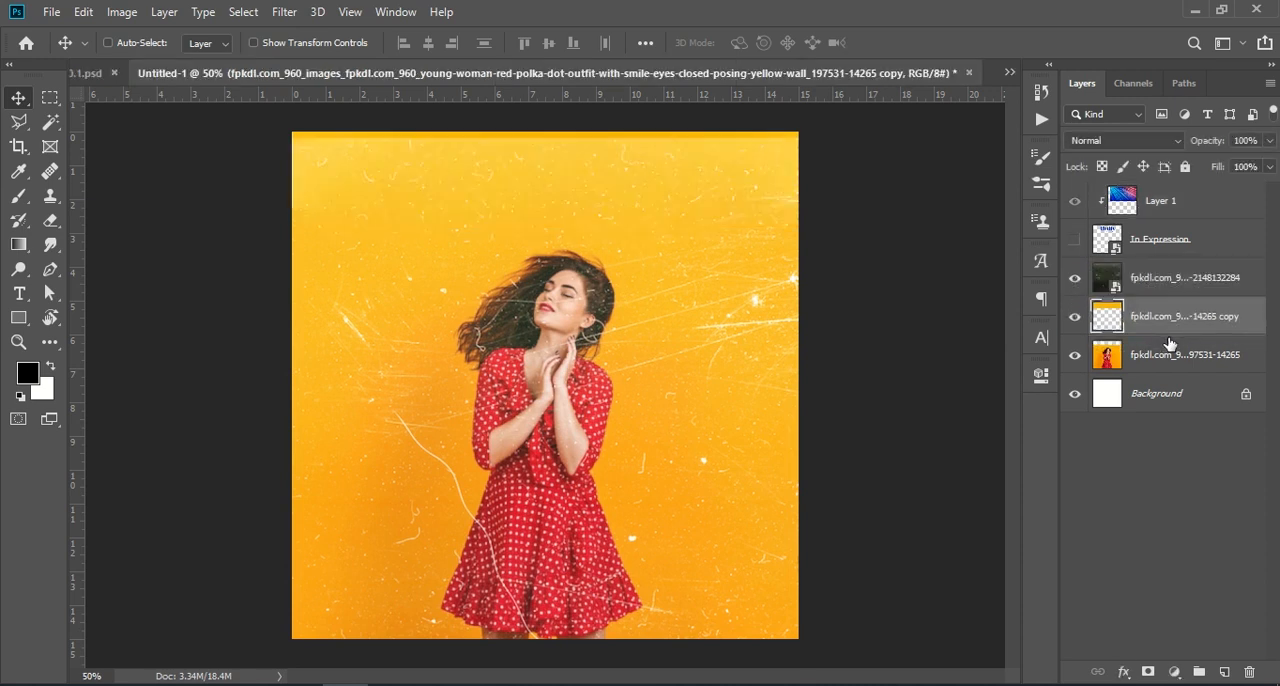
click(1143, 247)
click(1073, 241)
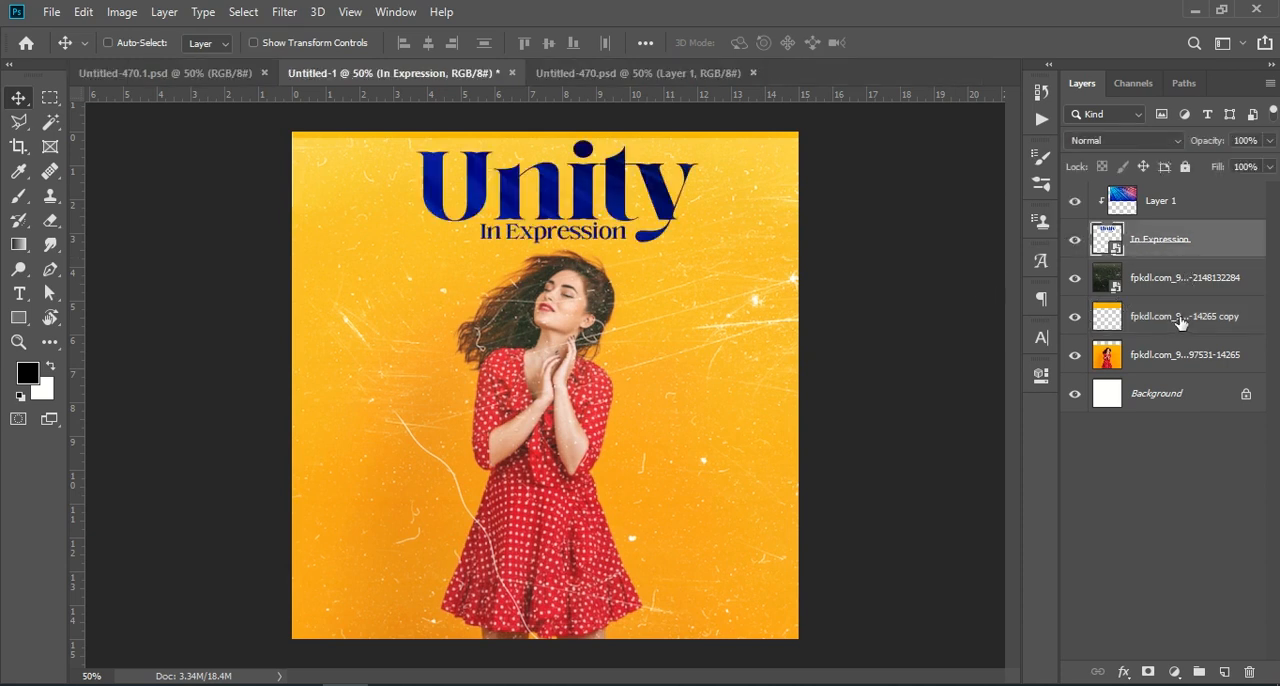
Shift the scratch texture slightly upward over the poster and deselect all layers
click(1178, 277)
drag(755, 357, 752, 344)
click(1150, 518)
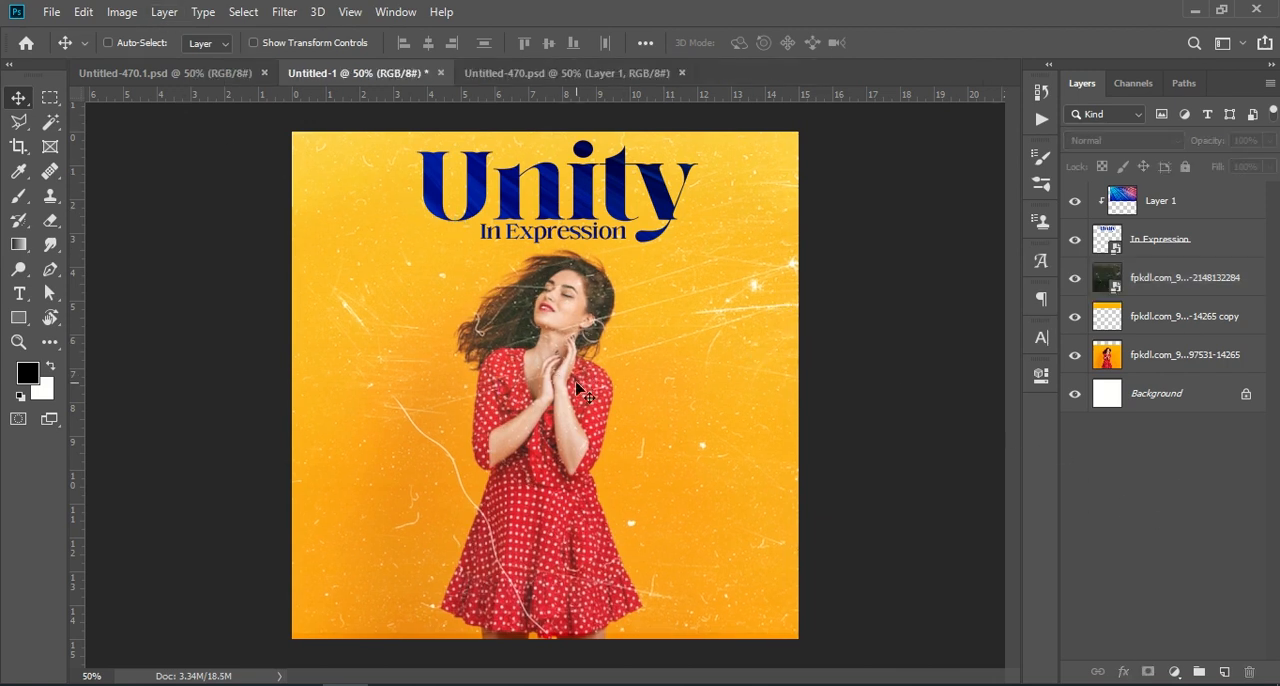
Place the embedded background-removed cutout of the woman in the red dress (removebg-preview) from Downloads
click(51, 12)
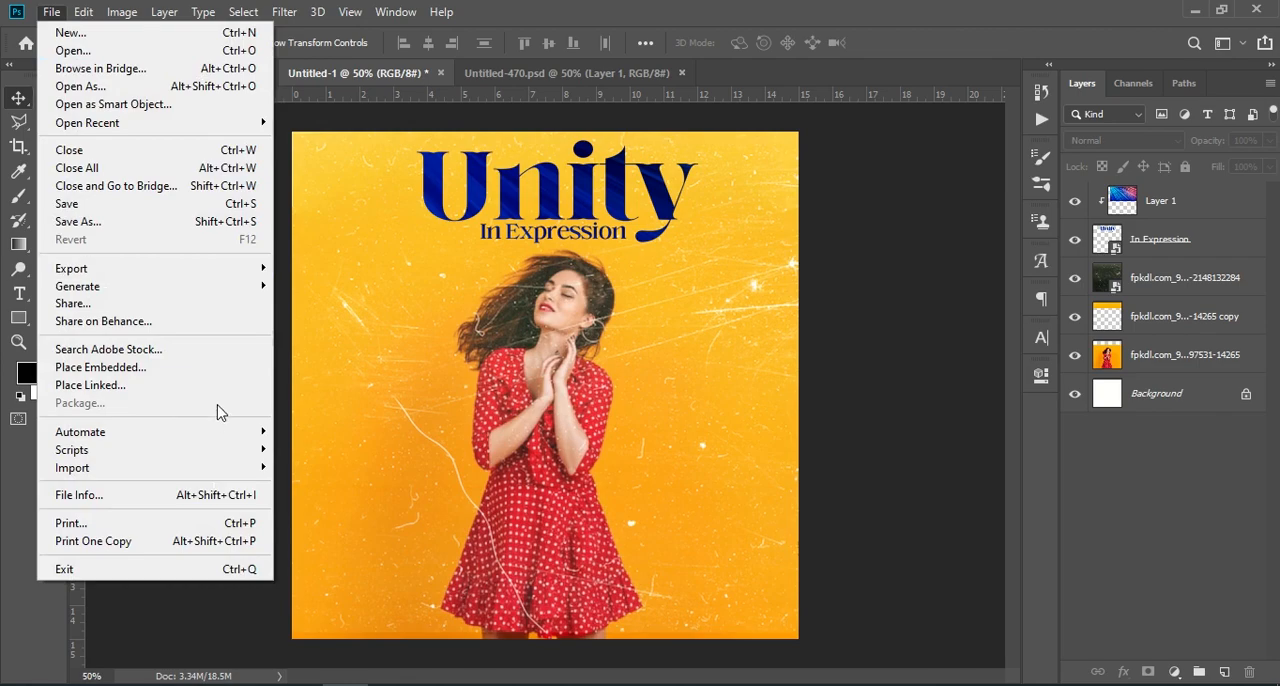
click(214, 368)
click(200, 177)
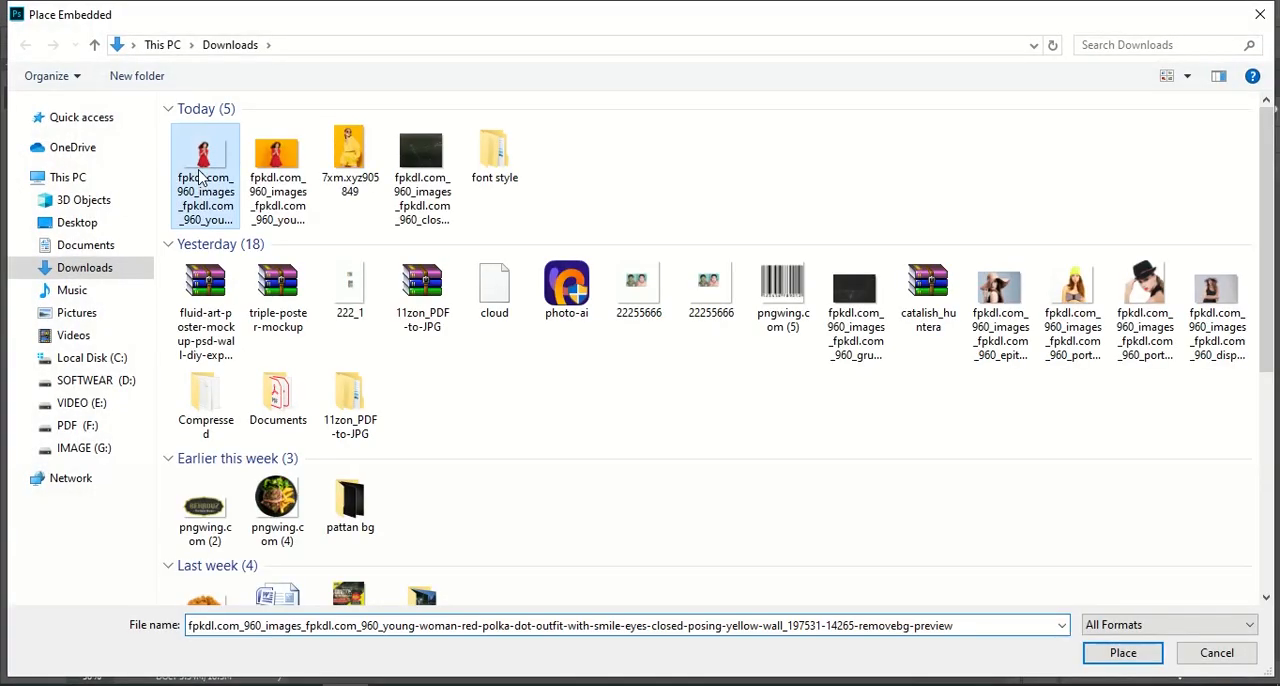
click(1120, 652)
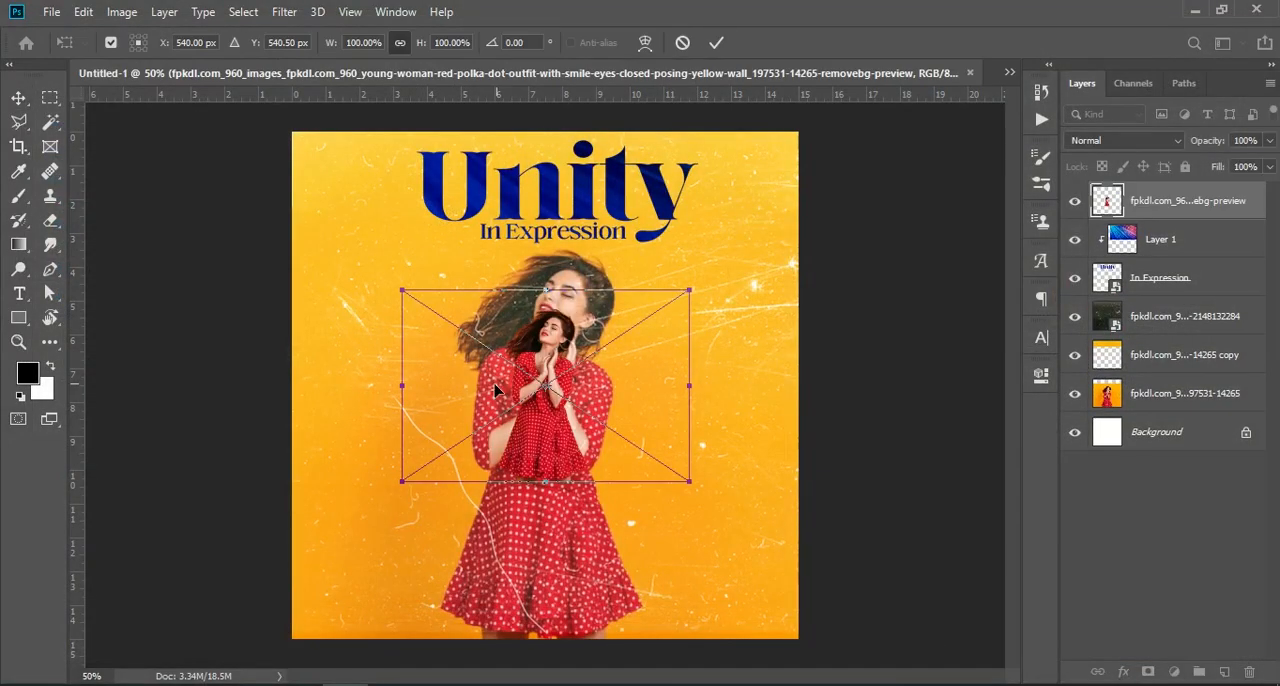
Enlarge the woman's cutout, align it over her figure in the photo, and apply the transform
drag(398, 480, 88, 685)
drag(397, 596, 557, 519)
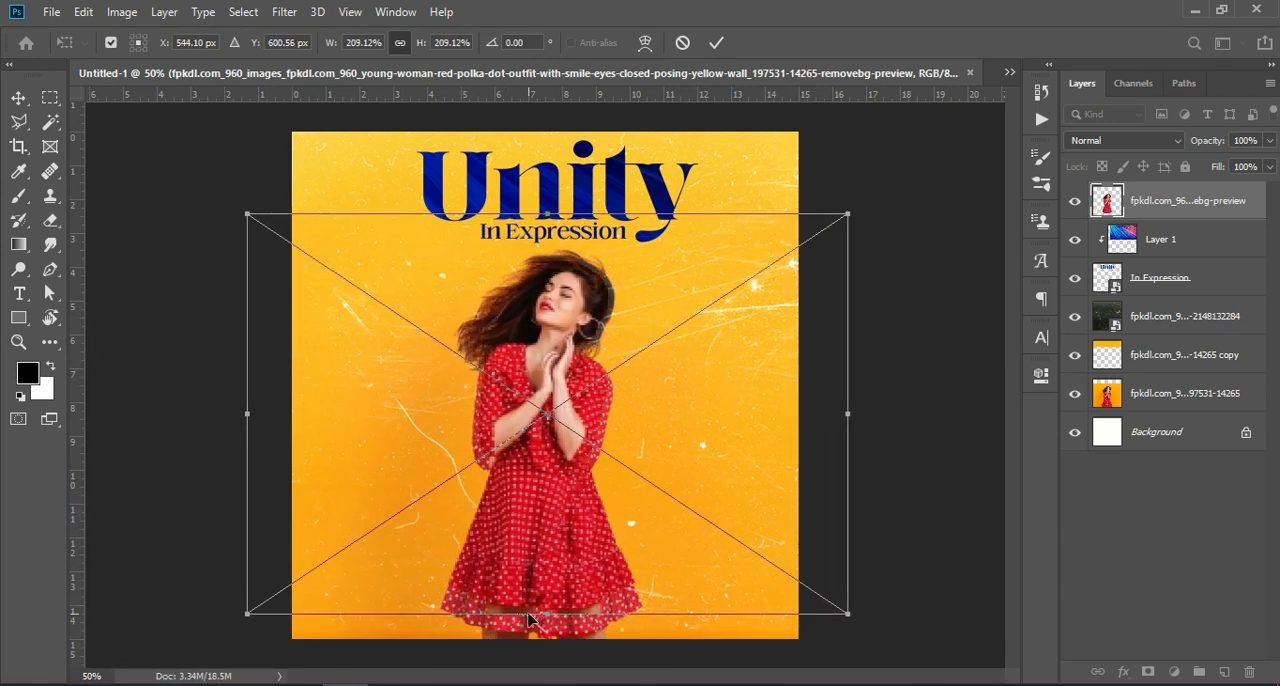
mouse_move(531, 616)
mouse_down()
mouse_move(536, 647)
mouse_move(535, 592)
mouse_up()
key(Return)
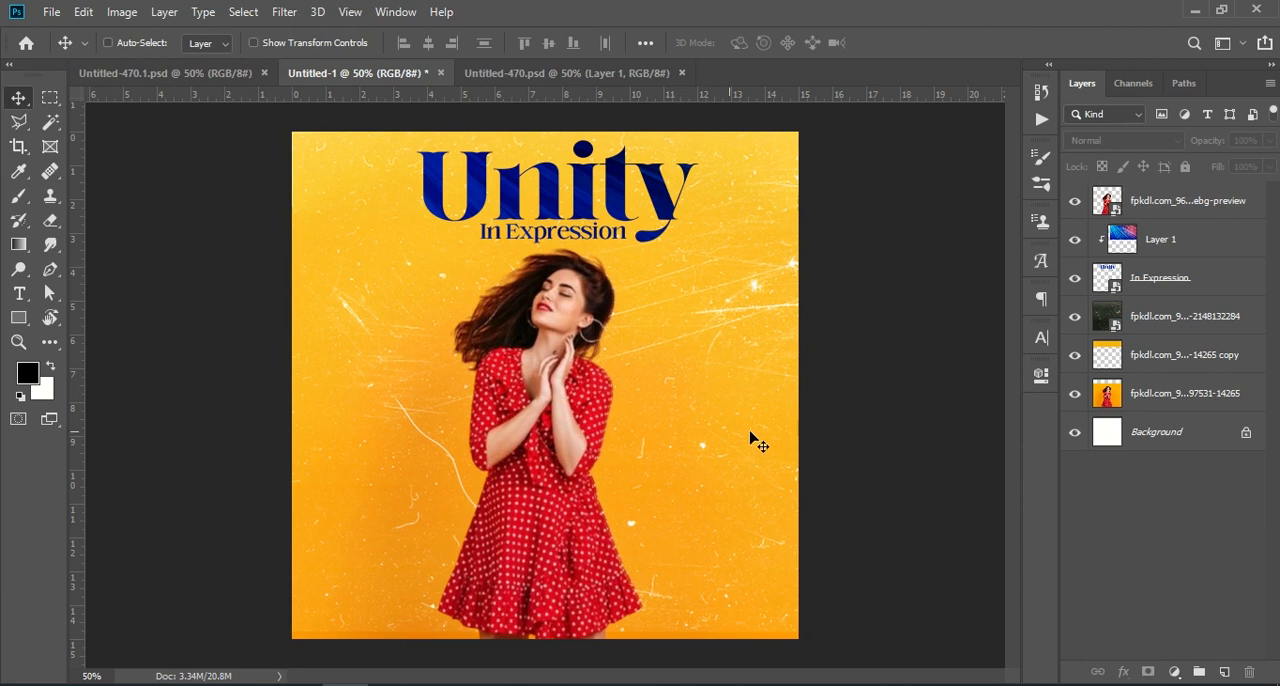
Copy the barcode layer with its cyan stroke from Untitled-470.psd into Untitled-1 and position it near the poster's left edge beside the woman
click(502, 74)
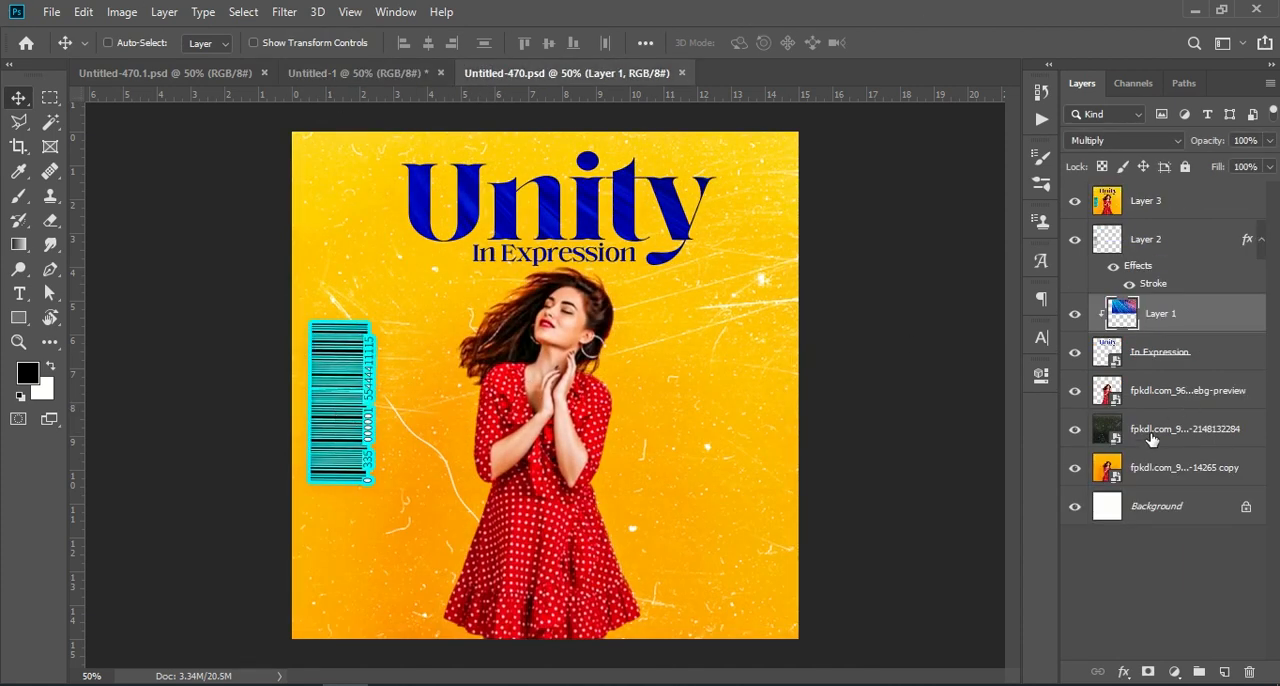
drag(1163, 243, 337, 64)
drag(451, 401, 349, 443)
click(1143, 580)
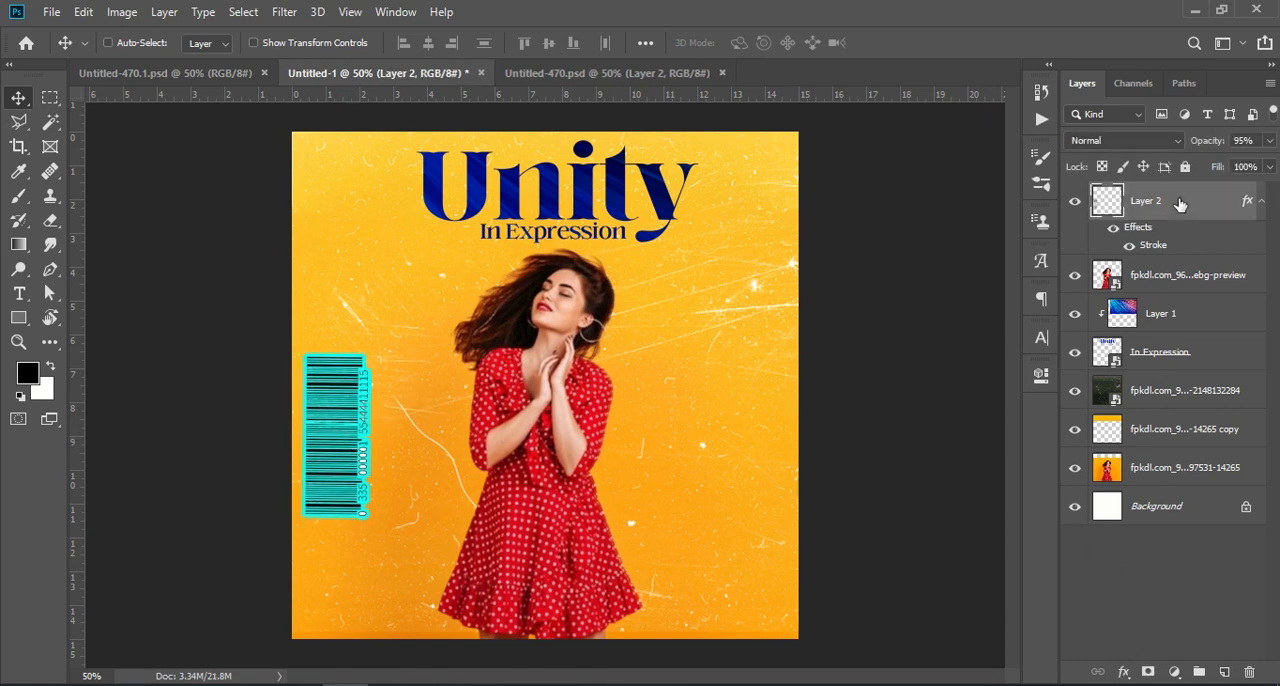
Stamp all visible layers into a new top layer and open it in the Camera Raw Filter
key(shift+ctrl+alt+e)
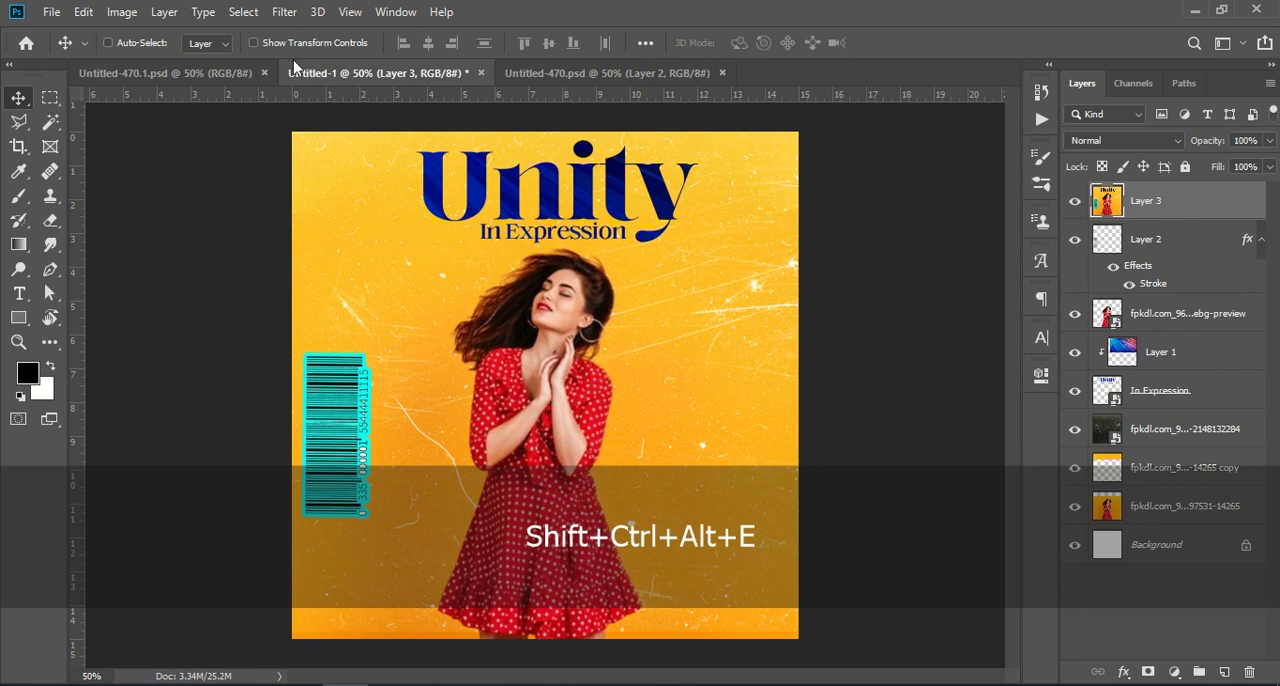
click(284, 11)
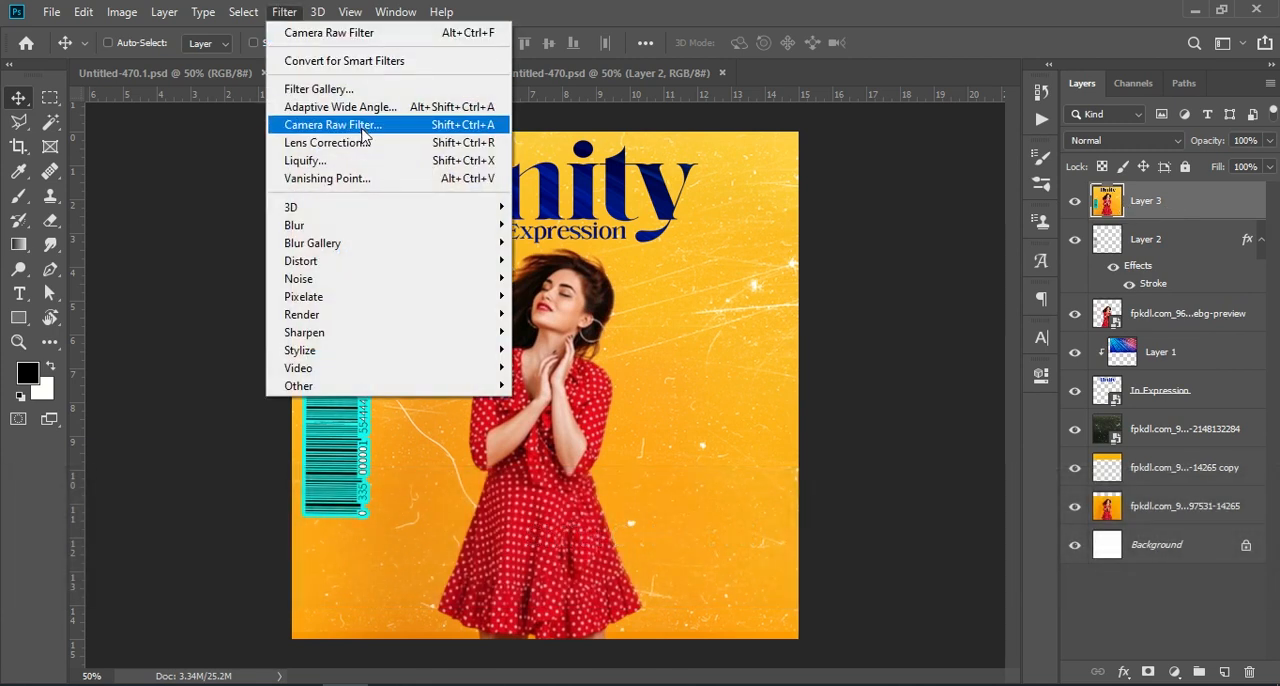
click(398, 125)
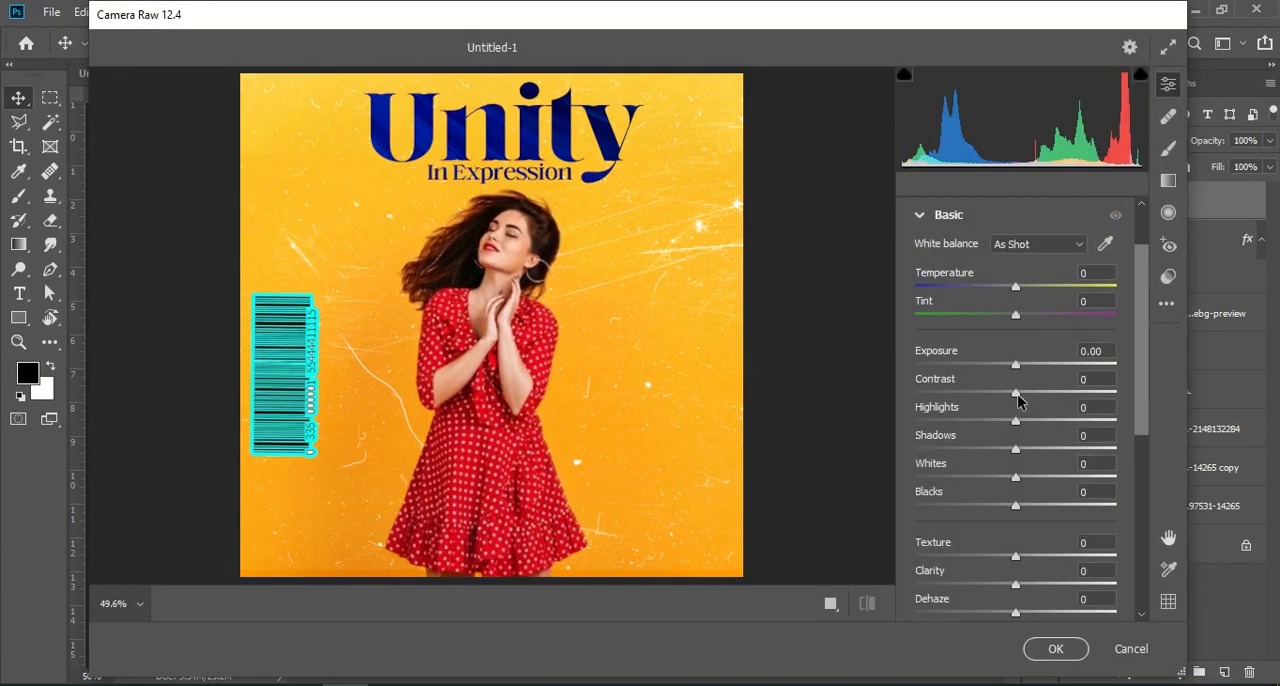
Set Contrast +17, Highlights +19, Shadows +17, Whites +20, Blacks -25, Texture +18, Clarity +23, Dehaze +20, Vibrance +7 and Saturation +20, and apply the filter
drag(1016, 393, 1035, 603)
scroll(1025, 509, down, 1)
scroll(1016, 575, down, 1)
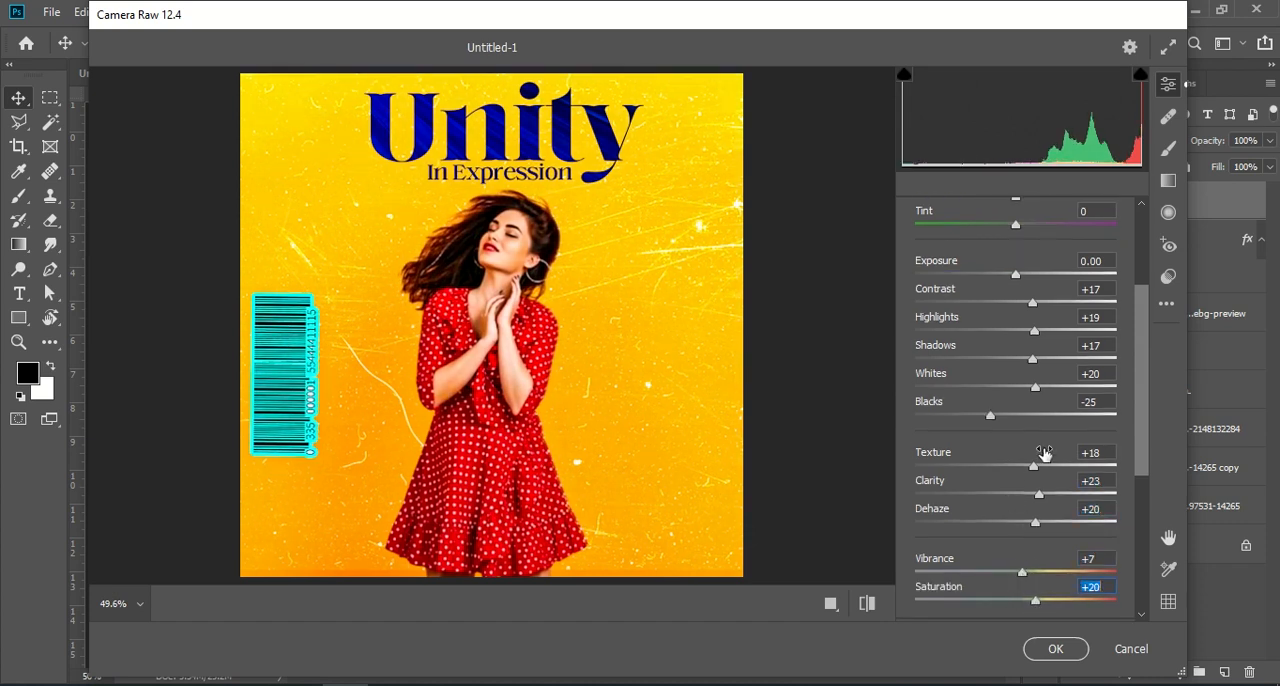
drag(1033, 334, 1040, 390)
click(1055, 648)
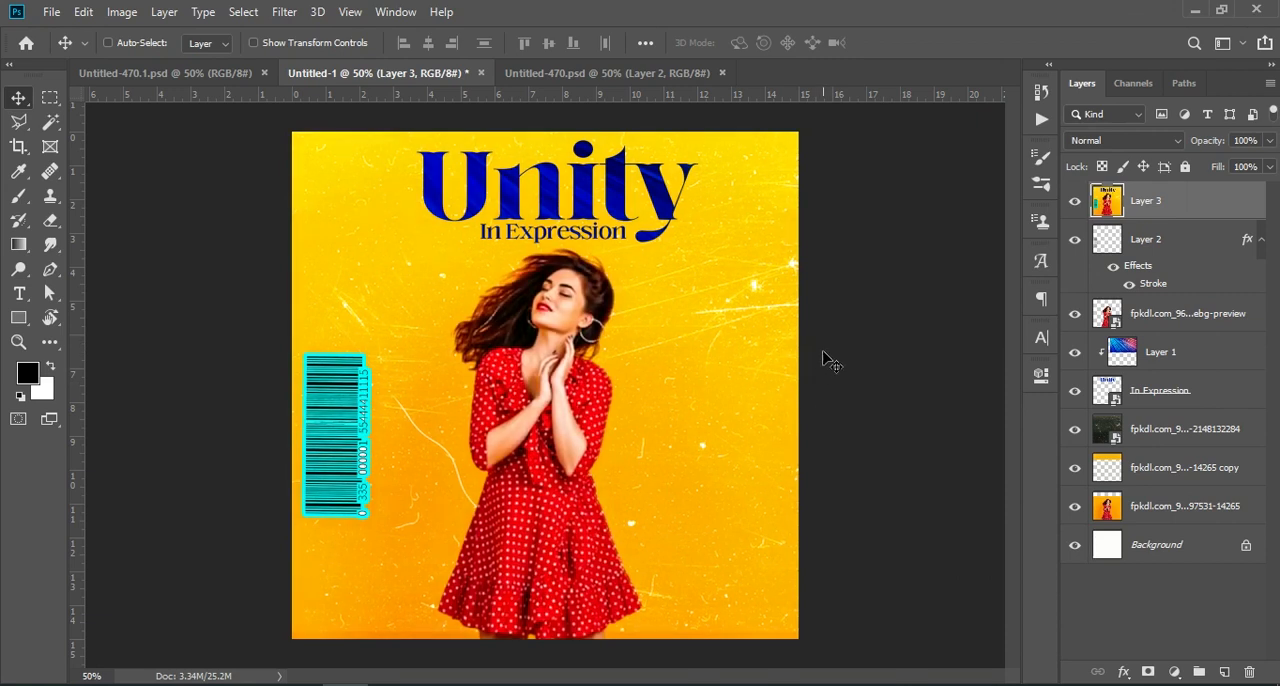
Toggle the visibility of the graded Layer 3 to compare the poster before and after the Camera Raw adjustments
click(1074, 201)
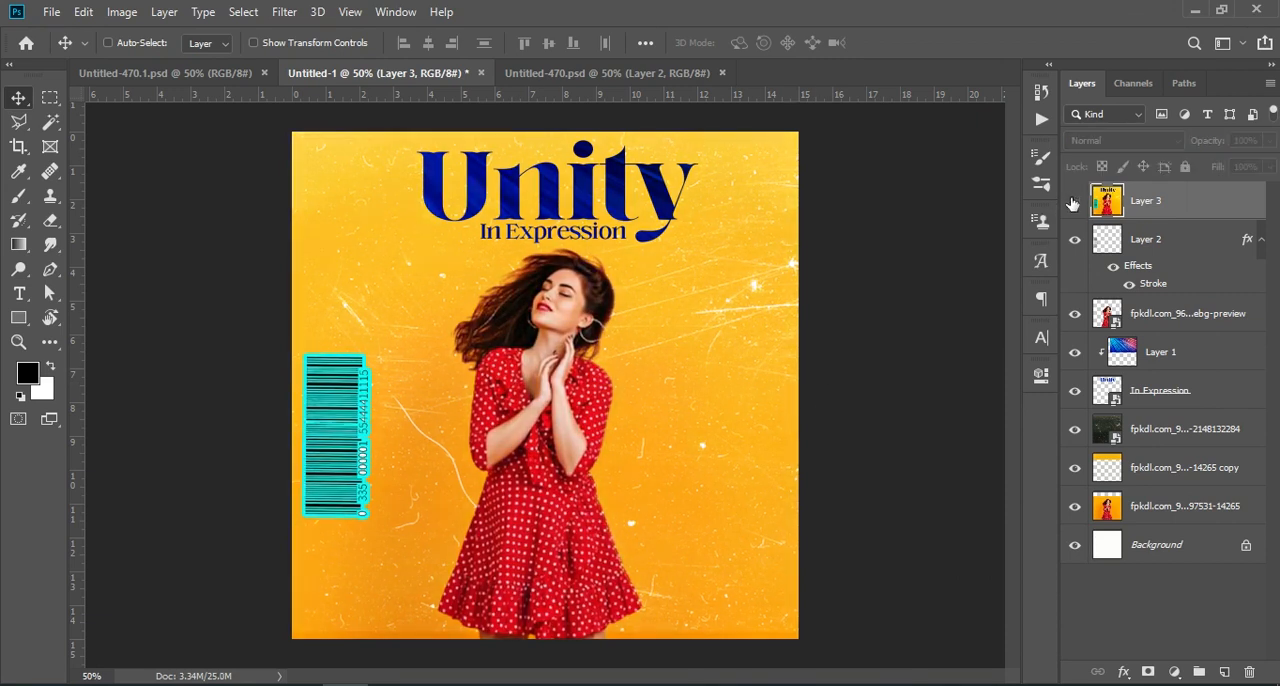
click(1074, 201)
click(1075, 202)
click(1075, 202)
click(1075, 202)
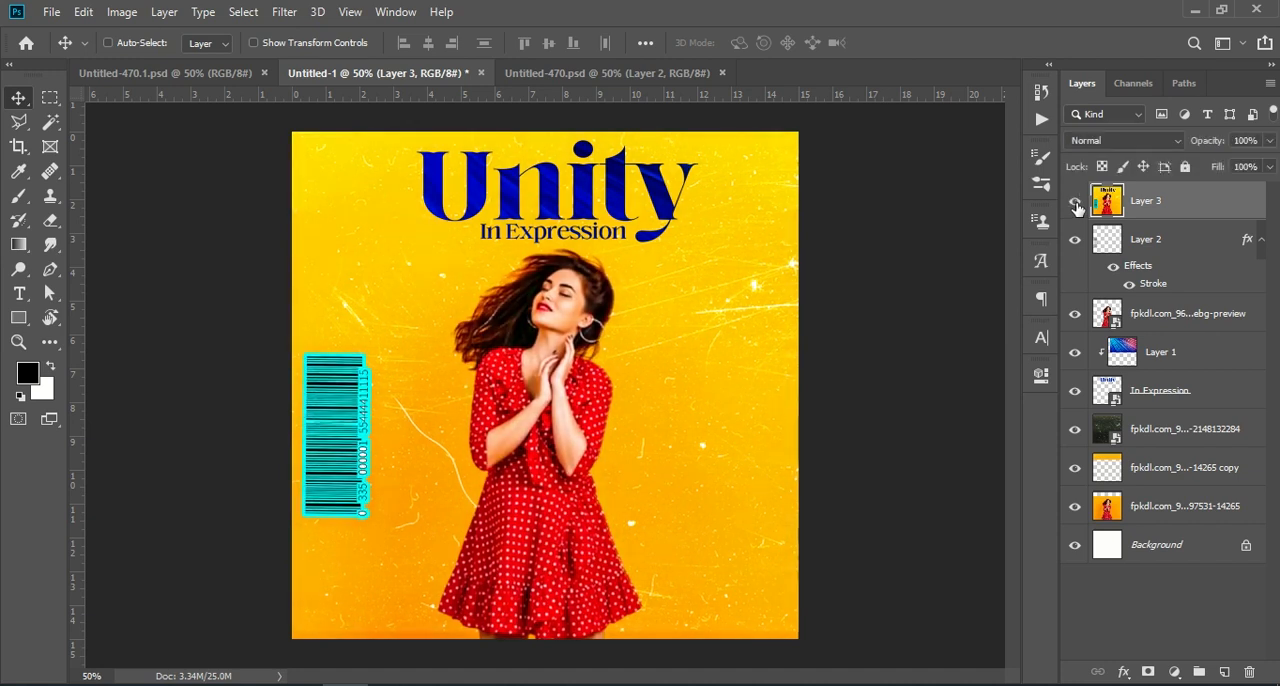
click(1075, 202)
click(1075, 202)
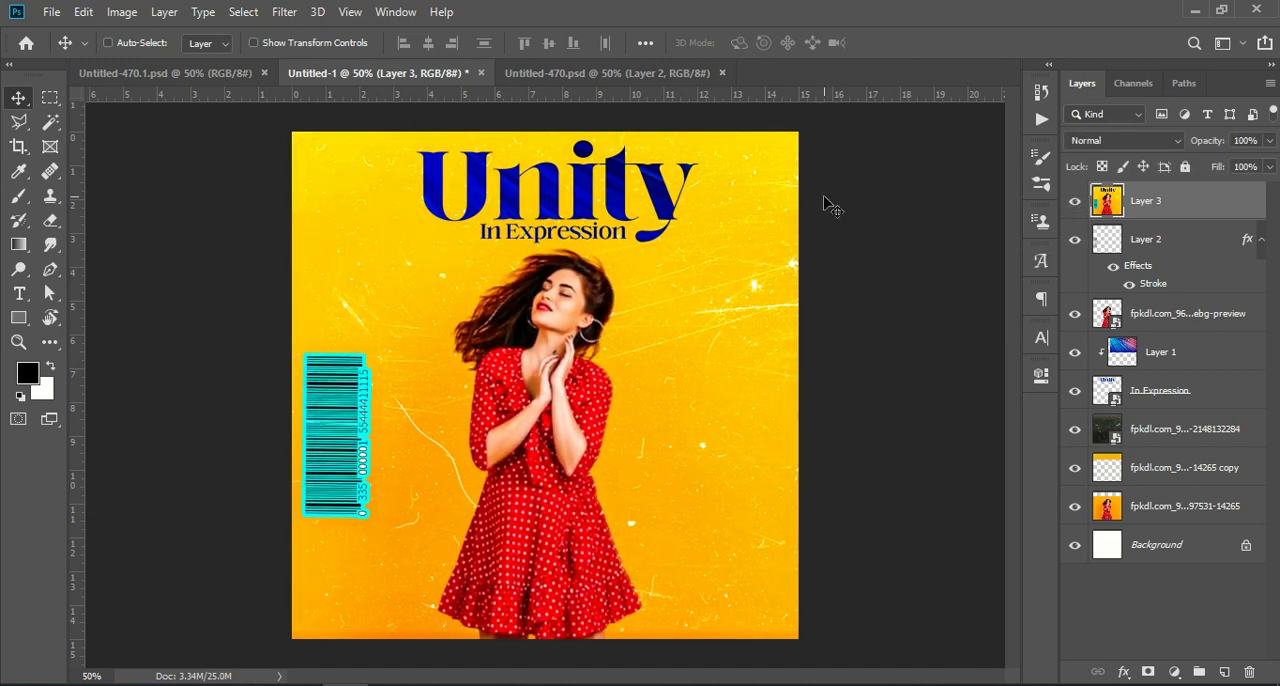